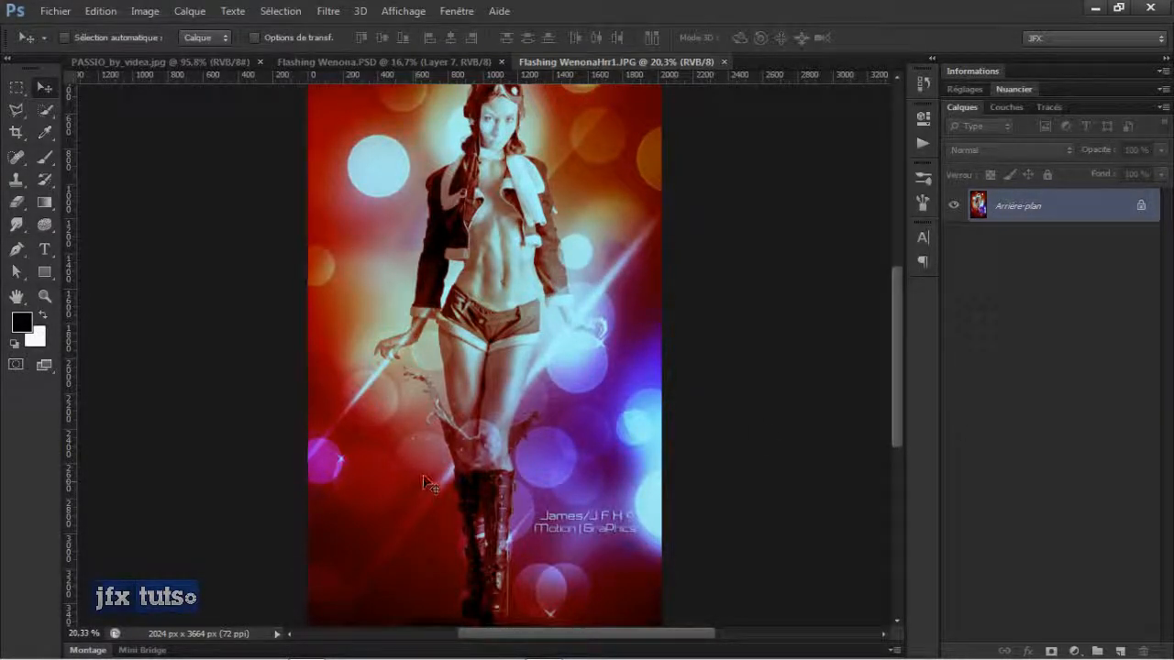
# Examine the Flashing WenonaHr1.JPG artwork at different zoom levels.
pyautogui.scroll(-2, 432, 426)
pyautogui.scroll(1, 429, 420)
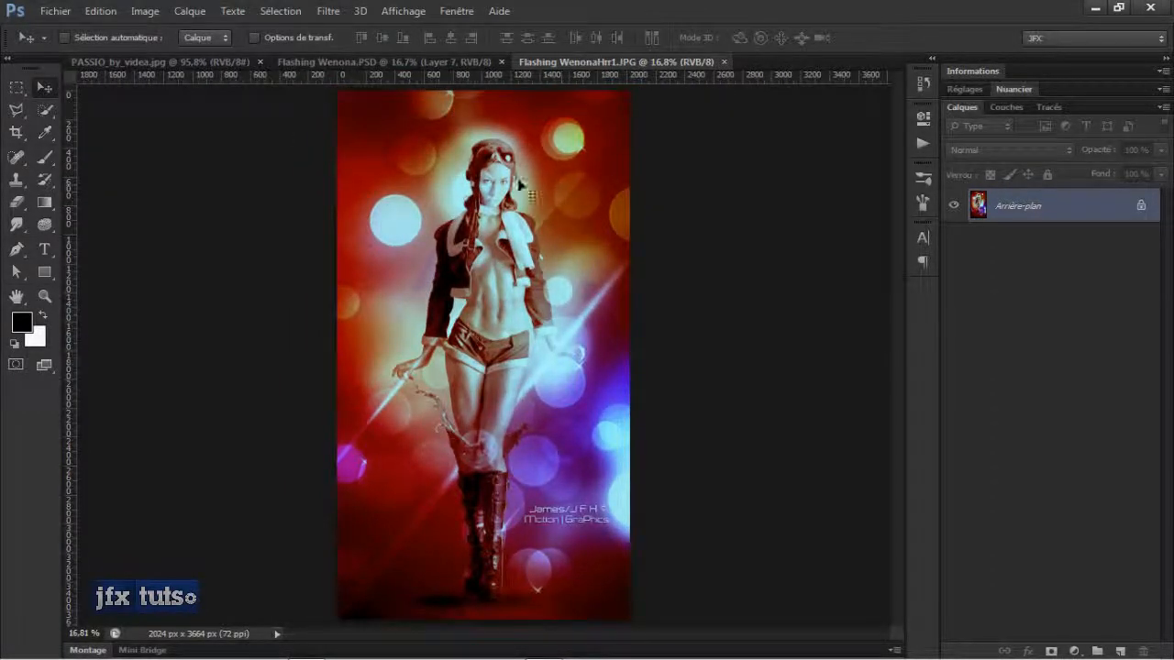
pyautogui.scroll(3, 465, 447)
pyautogui.scroll(-3, 466, 448)
pyautogui.scroll(1, 545, 368)
pyautogui.scroll(1, 544, 370)
pyautogui.scroll(-2, 544, 371)
# Switch to the Flashing Wenona.PSD document and browse through its layer stack.
pyautogui.click(423, 69)
pyautogui.scroll(-6, 1079, 237)
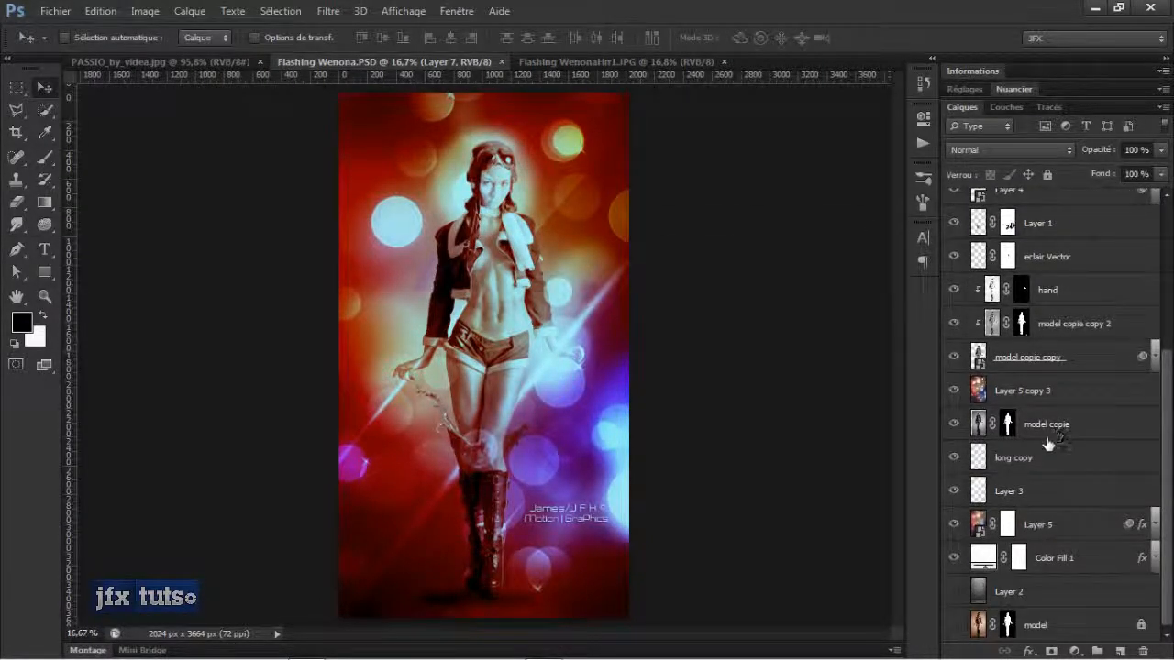
pyautogui.scroll(6, 1047, 431)
pyautogui.scroll(-6, 1043, 432)
pyautogui.click(953, 594)
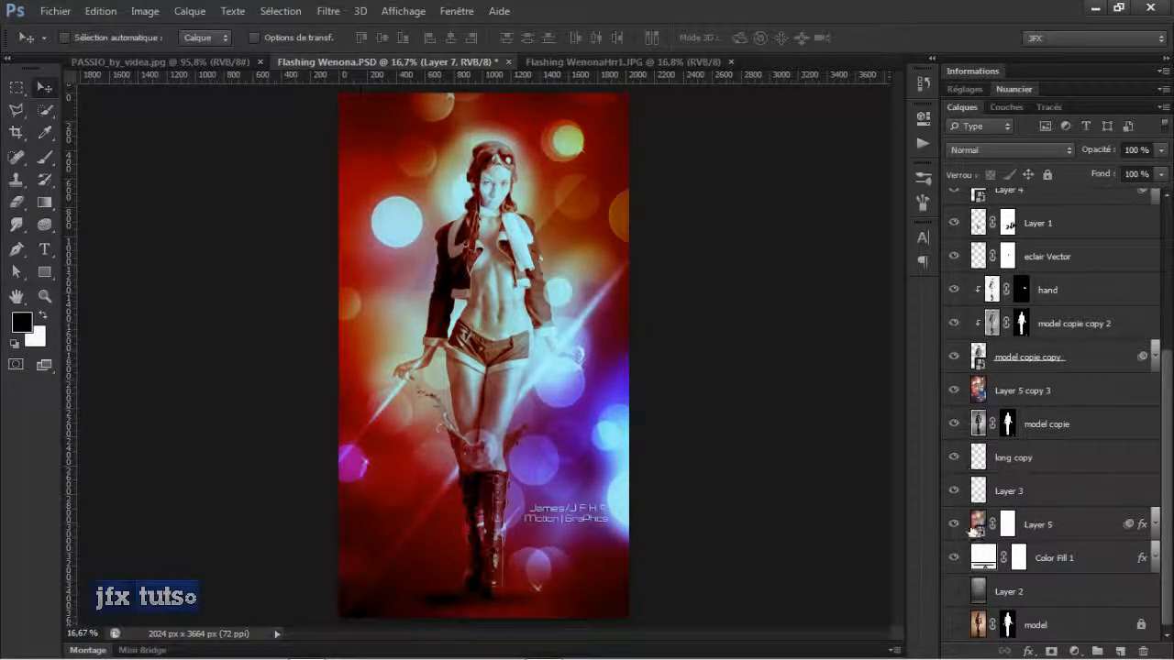
pyautogui.scroll(5, 970, 528)
pyautogui.scroll(2, 970, 527)
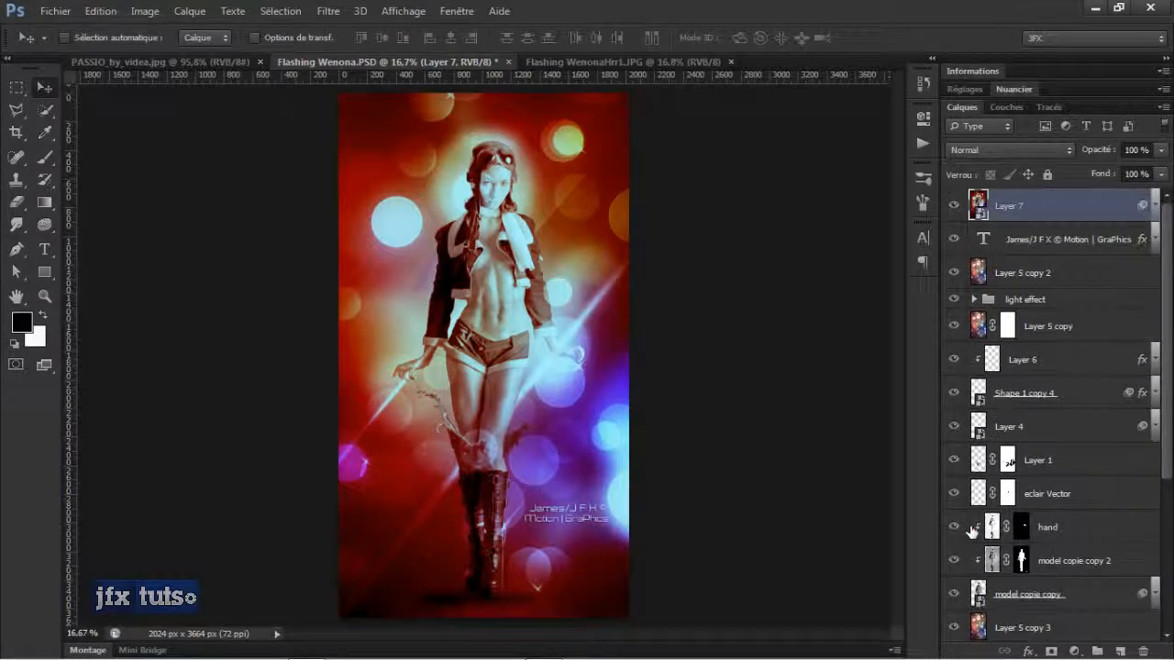
# Select the locked model layer and try to move it on the canvas.
pyautogui.click(1063, 287)
pyautogui.click(1062, 367)
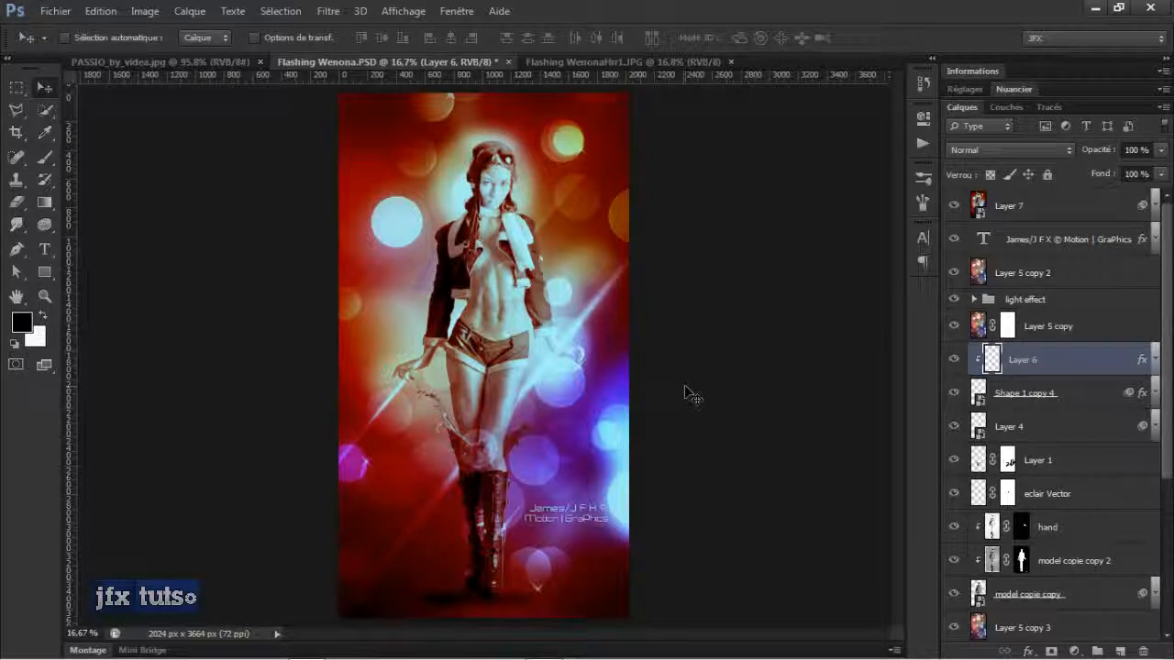
pyautogui.scroll(-5, 1068, 389)
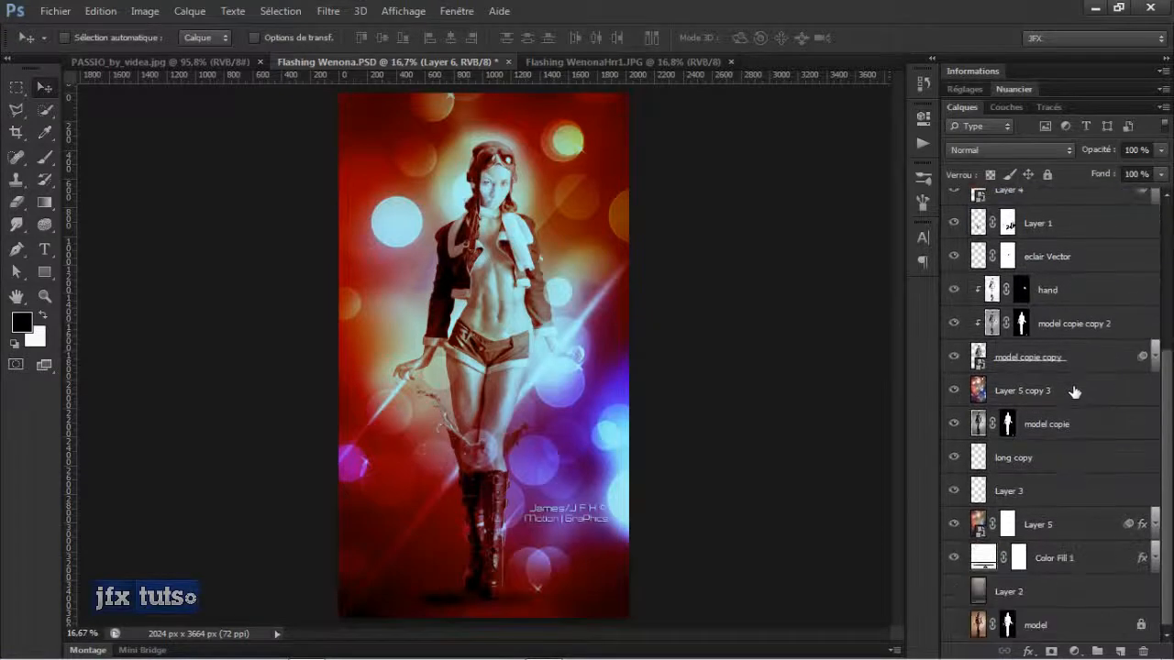
pyautogui.click(1008, 628)
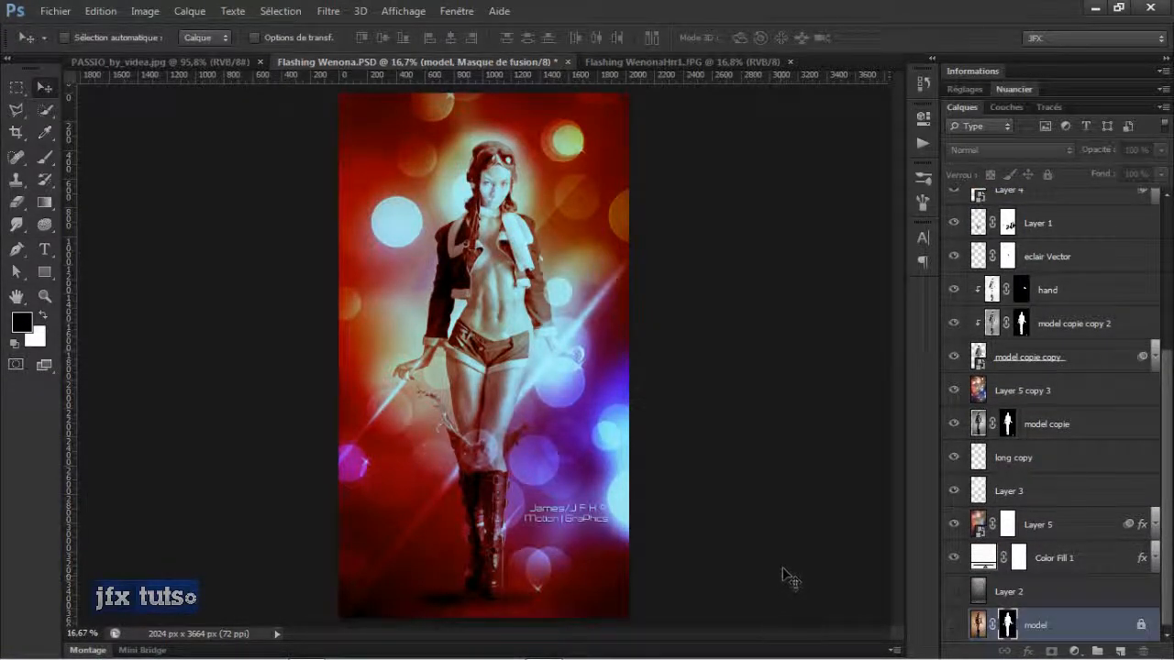
pyautogui.moveTo(486, 359)
pyautogui.mouseDown()
pyautogui.moveTo(522, 361)
pyautogui.moveTo(502, 367)
pyautogui.mouseUp()
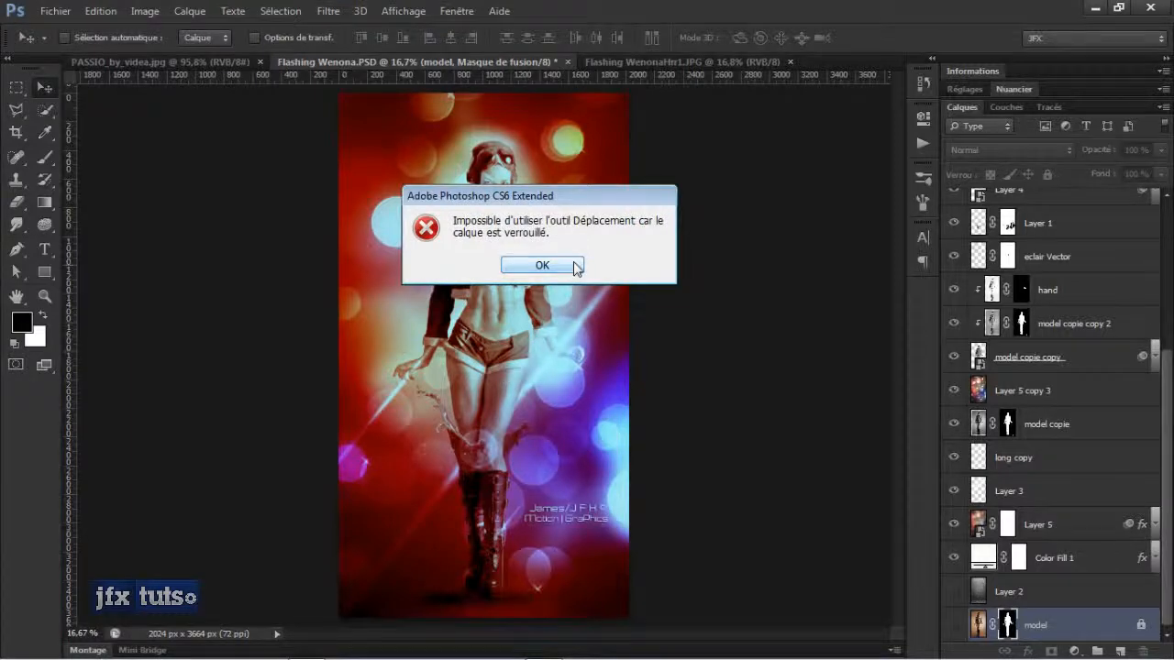
pyautogui.click(542, 265)
# Hide Layer 7 at the top of the layer stack.
pyautogui.scroll(5, 1009, 321)
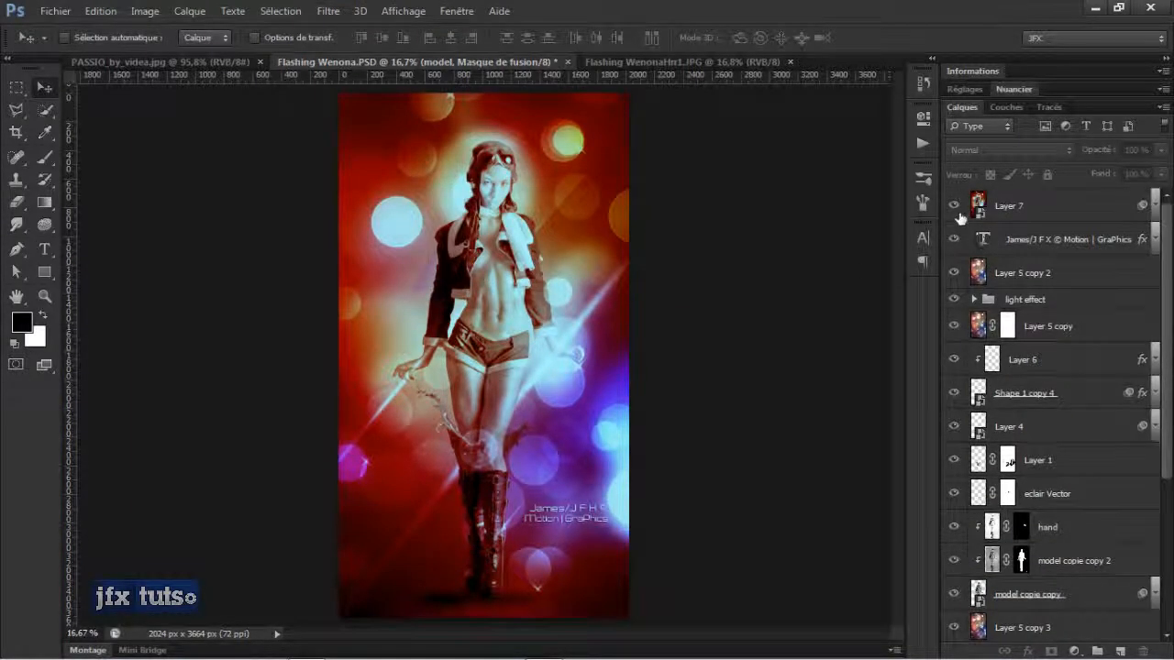
pyautogui.click(953, 207)
pyautogui.scroll(-5, 1009, 385)
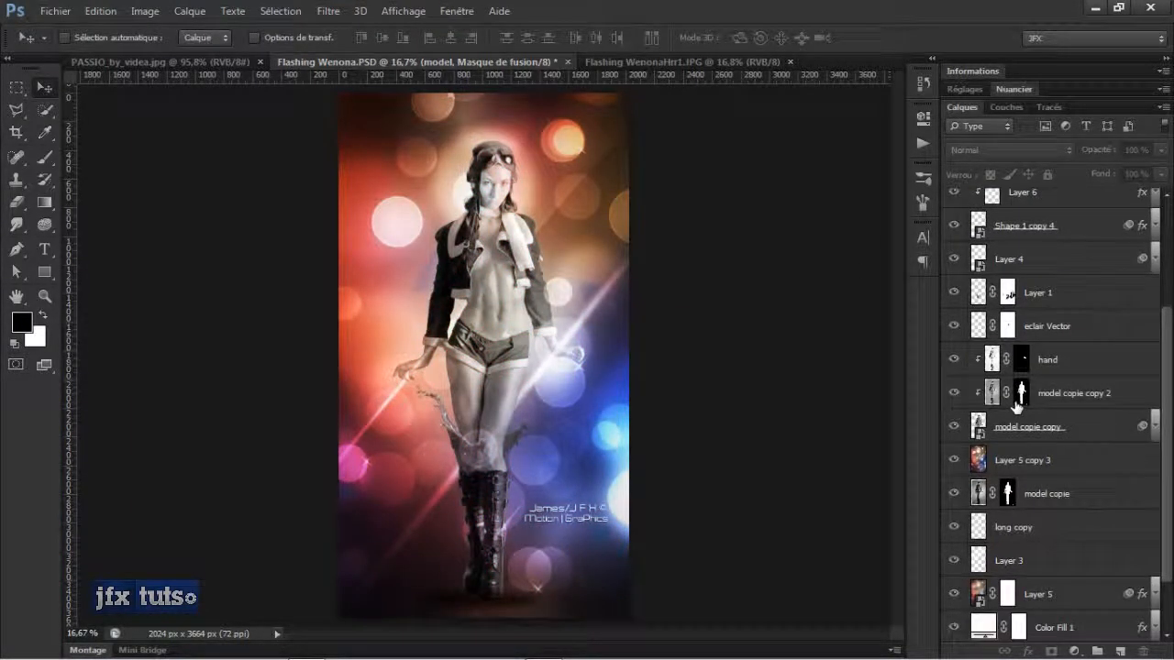
pyautogui.scroll(-1, 1016, 407)
pyautogui.click(990, 369)
pyautogui.moveTo(464, 361); pyautogui.dragTo(515, 365)
pyautogui.hotkey('ctrl', 'z')
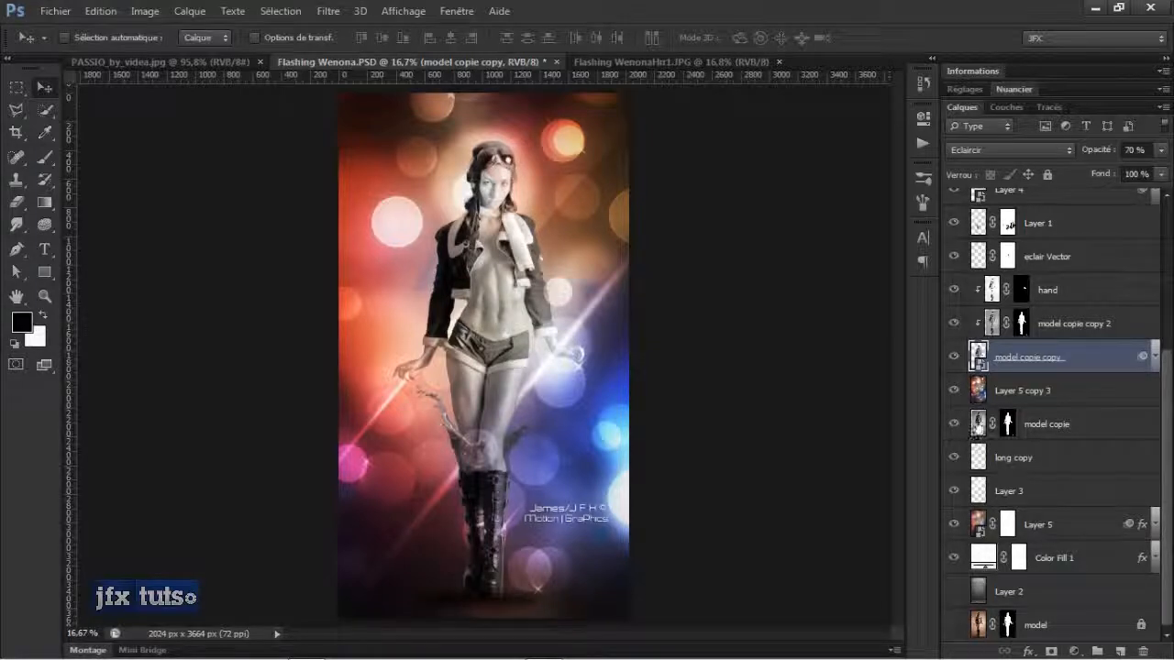
pyautogui.click(976, 425)
pyautogui.moveTo(507, 385); pyautogui.dragTo(531, 396)
pyautogui.hotkey('ctrl', 'z')
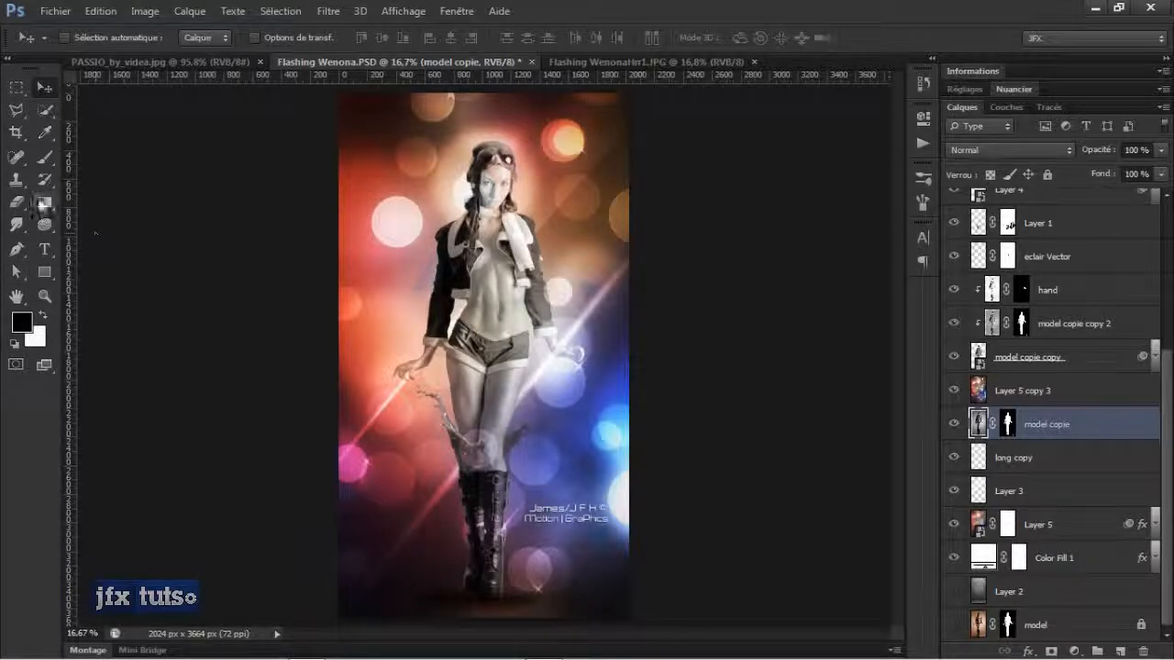
# Choose the Gradient tool and bring the PASSIO_by_videa.jpg document forward.
pyautogui.click(53, 212)
pyautogui.click(35, 426)
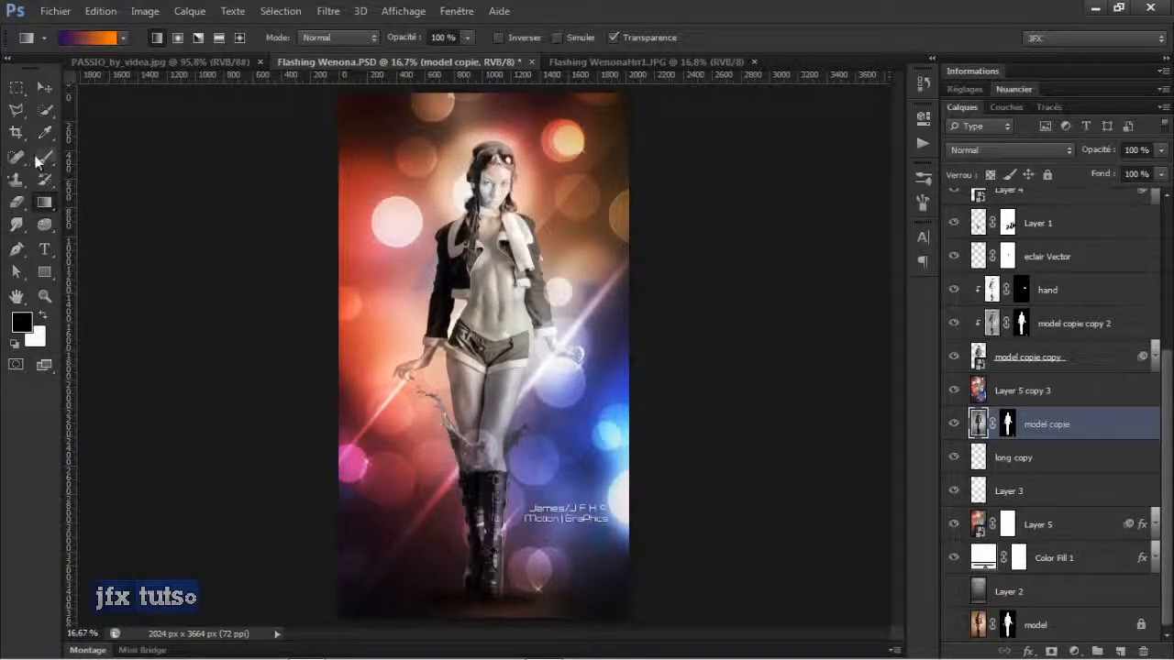
pyautogui.click(104, 76)
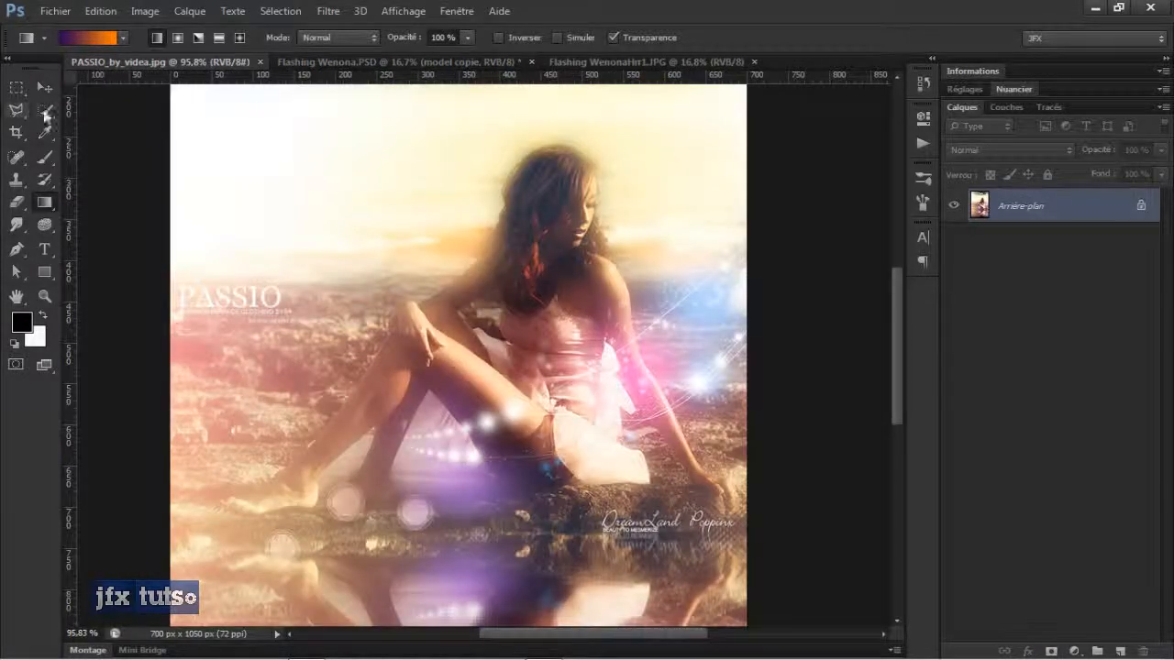
# Examine the PASSIO_by_videa.jpg artwork, including its reflection at the bottom, at various zoom levels.
pyautogui.scroll(-3, 529, 185)
pyautogui.scroll(1, 540, 183)
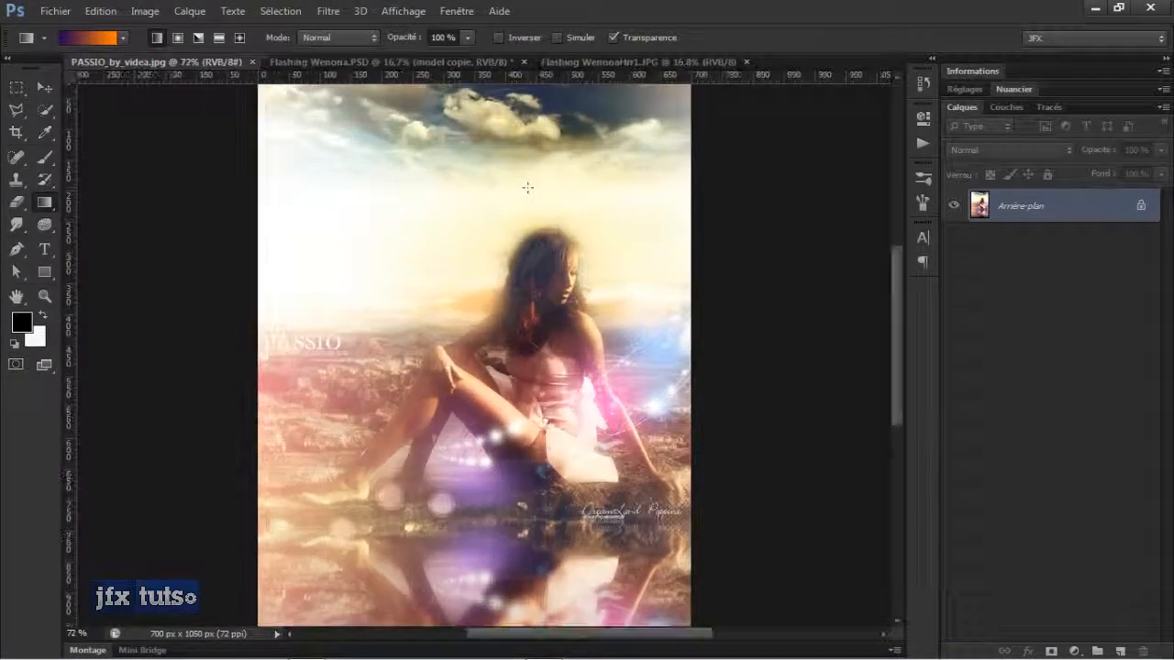
pyautogui.scroll(3, 389, 353)
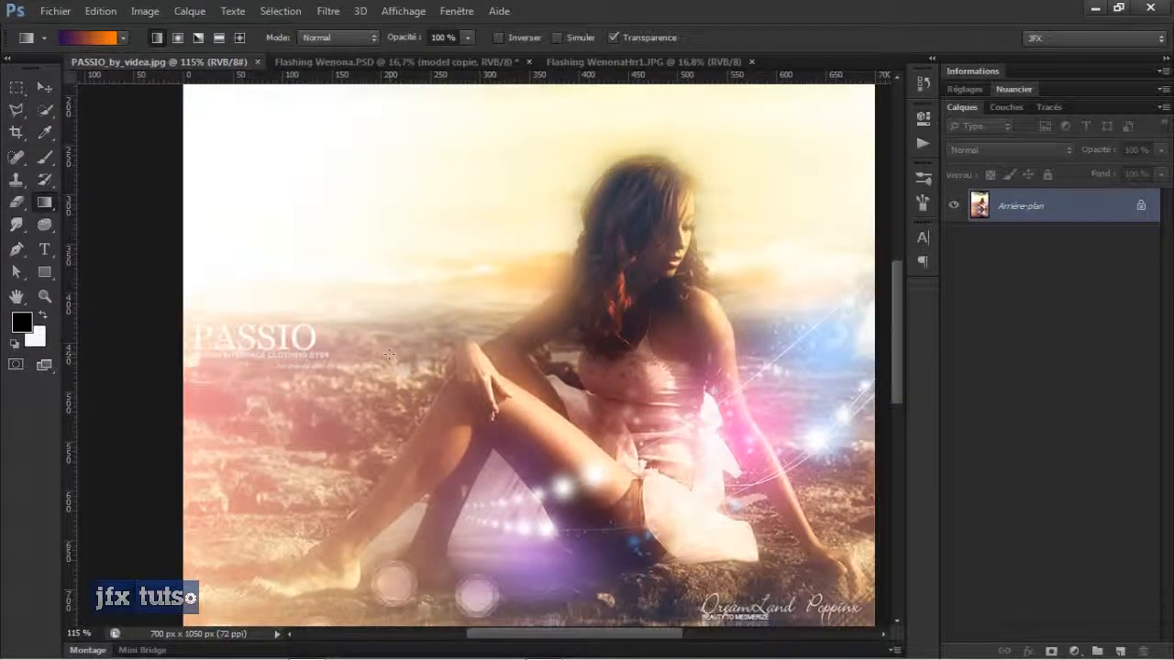
pyautogui.scroll(-1, 537, 313)
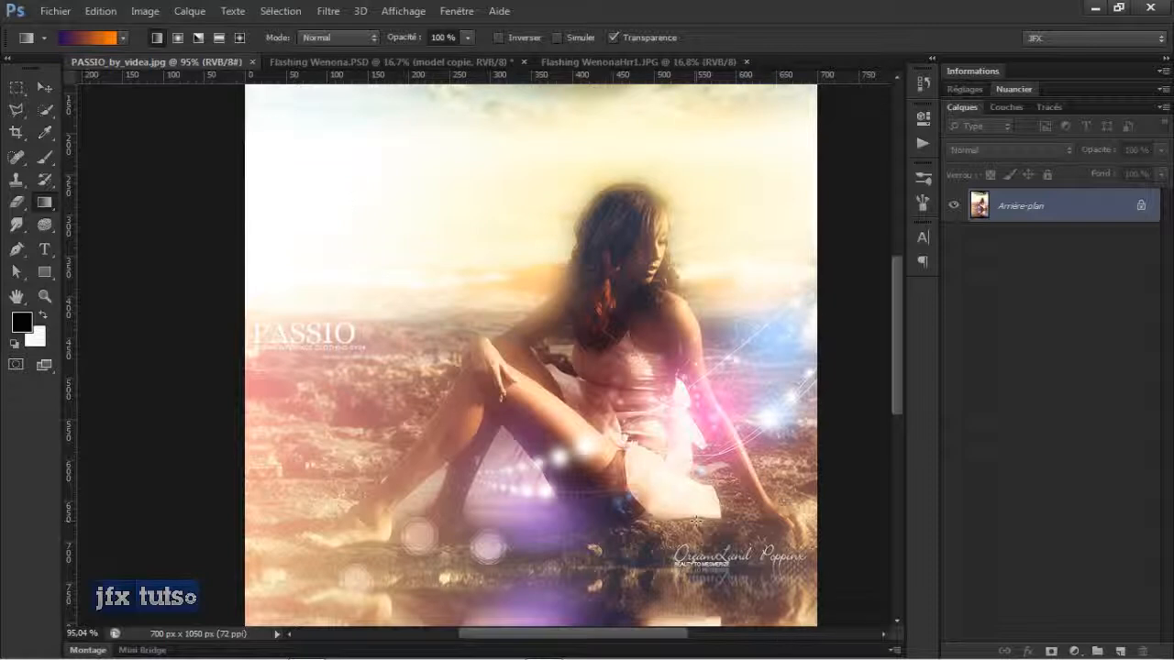
pyautogui.scroll(3, 643, 286)
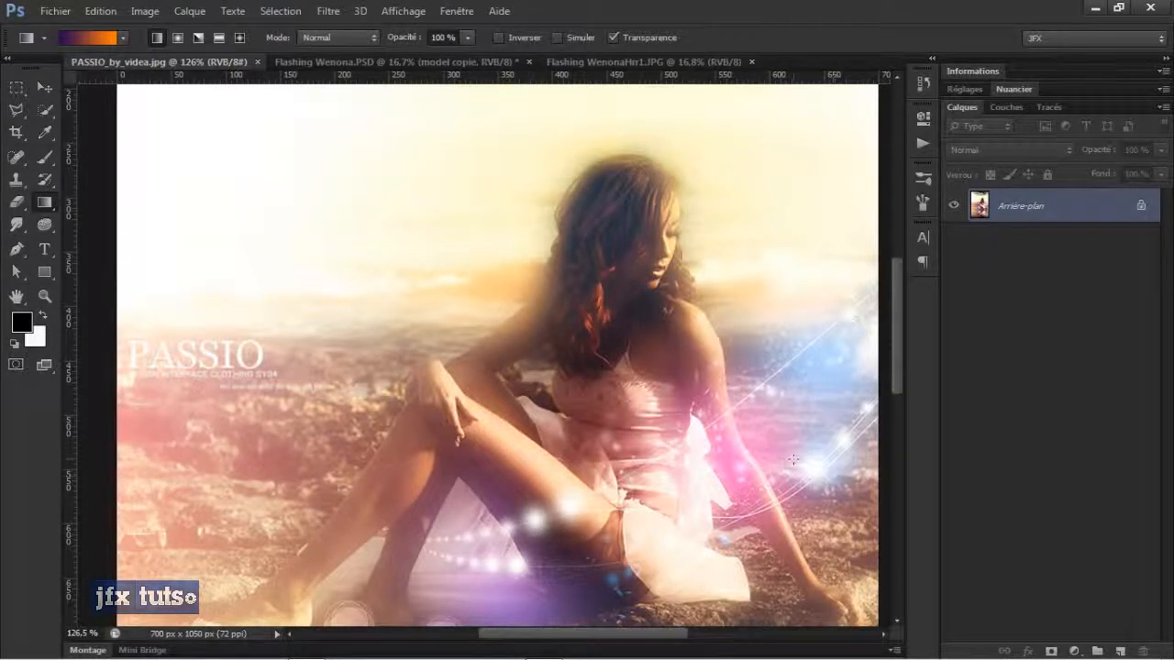
pyautogui.scroll(-1, 794, 458)
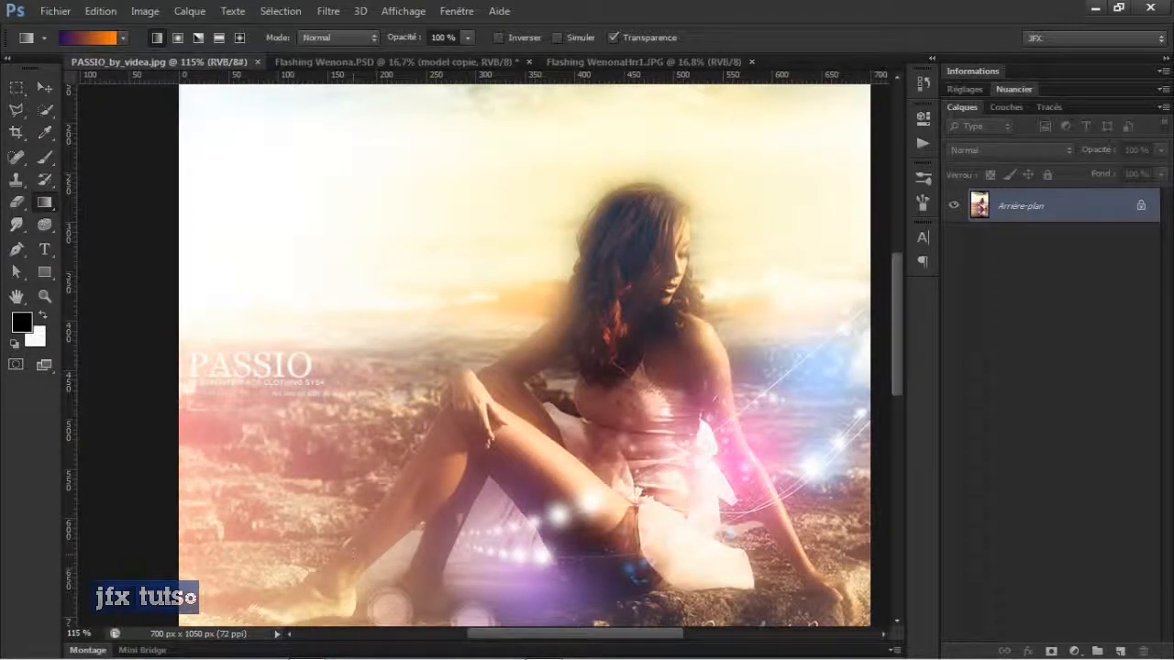
pyautogui.moveTo(404, 442); pyautogui.dragTo(406, 297)
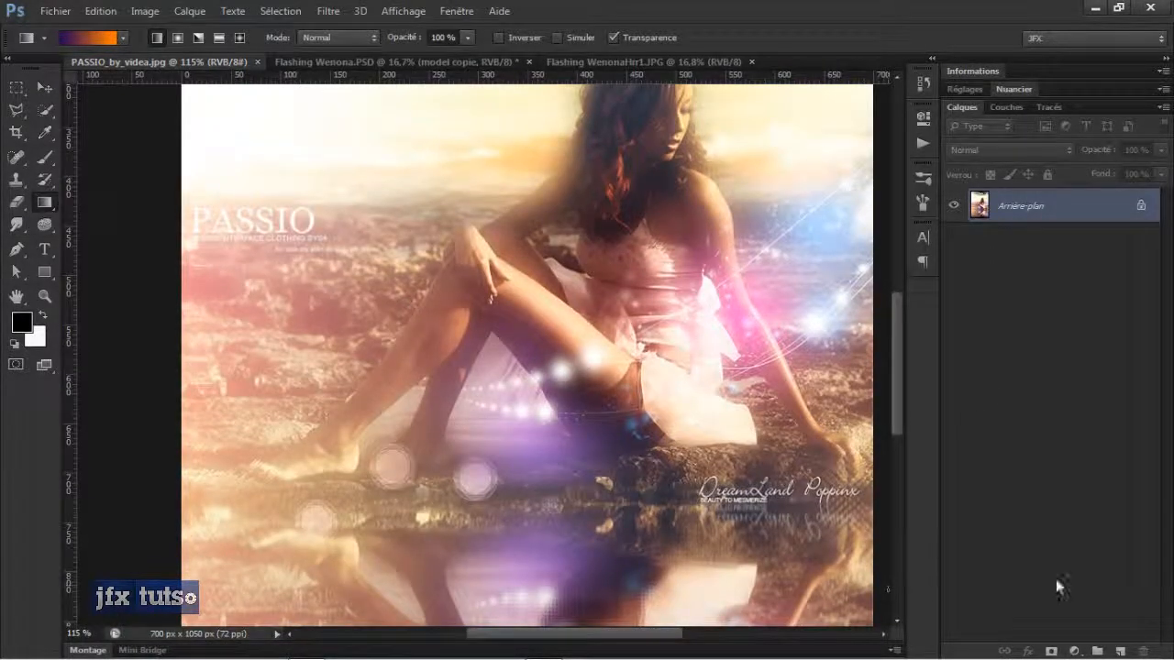
pyautogui.moveTo(897, 385); pyautogui.dragTo(897, 438)
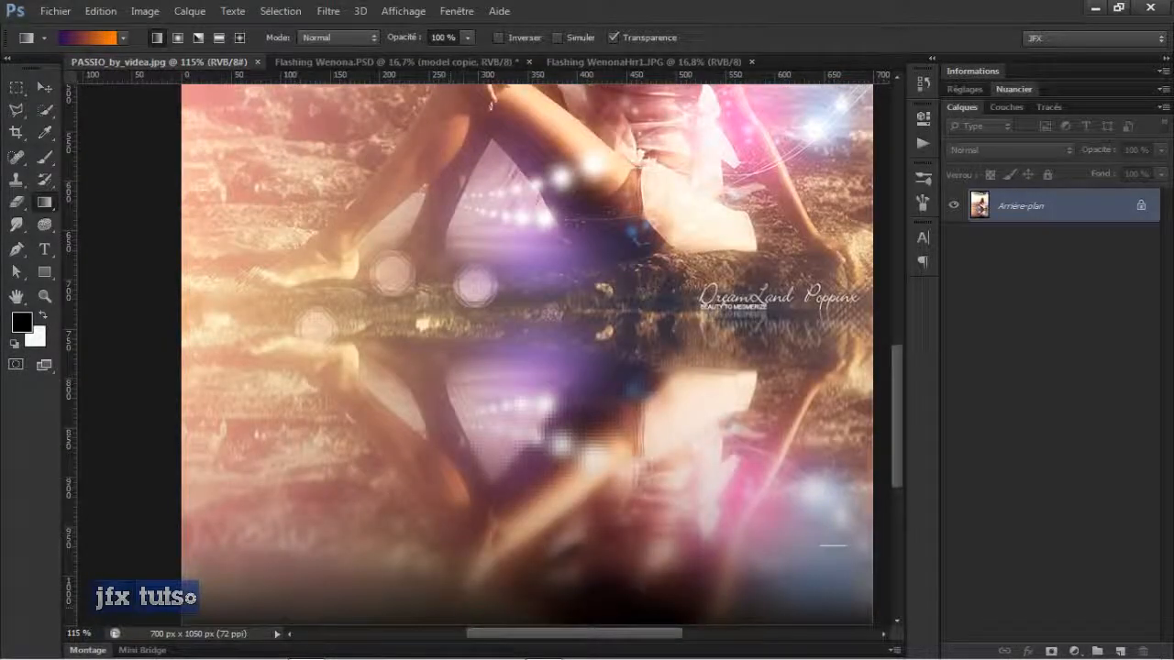
pyautogui.scroll(-3, 505, 446)
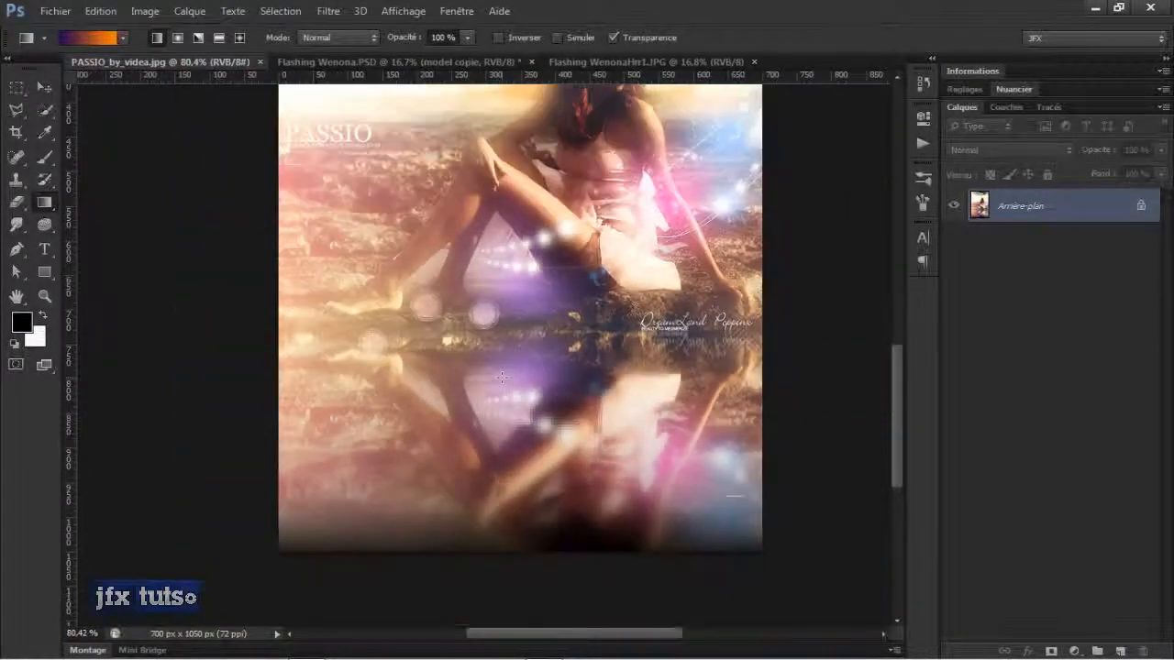
pyautogui.scroll(5, 272, 340)
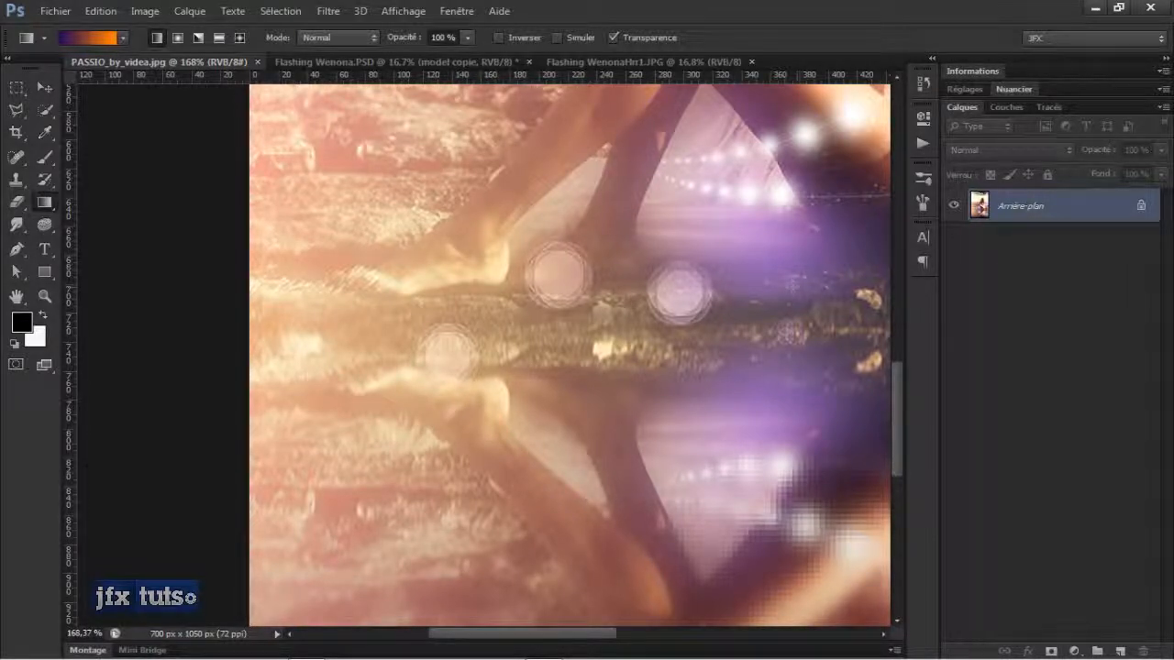
pyautogui.scroll(-2, 603, 361)
pyautogui.scroll(-2, 602, 361)
pyautogui.scroll(2, 601, 363)
# Open the image God Of War-.jpg from the God Of War folder.
pyautogui.hotkey('ctrl', 'o')
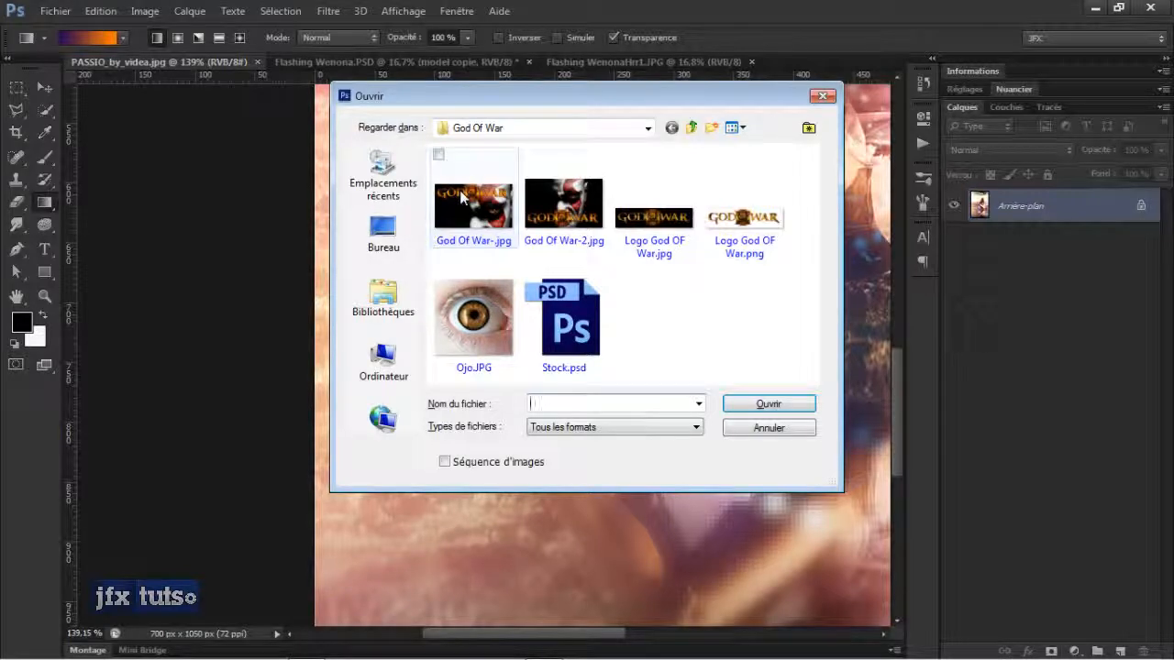
pyautogui.click(473, 220)
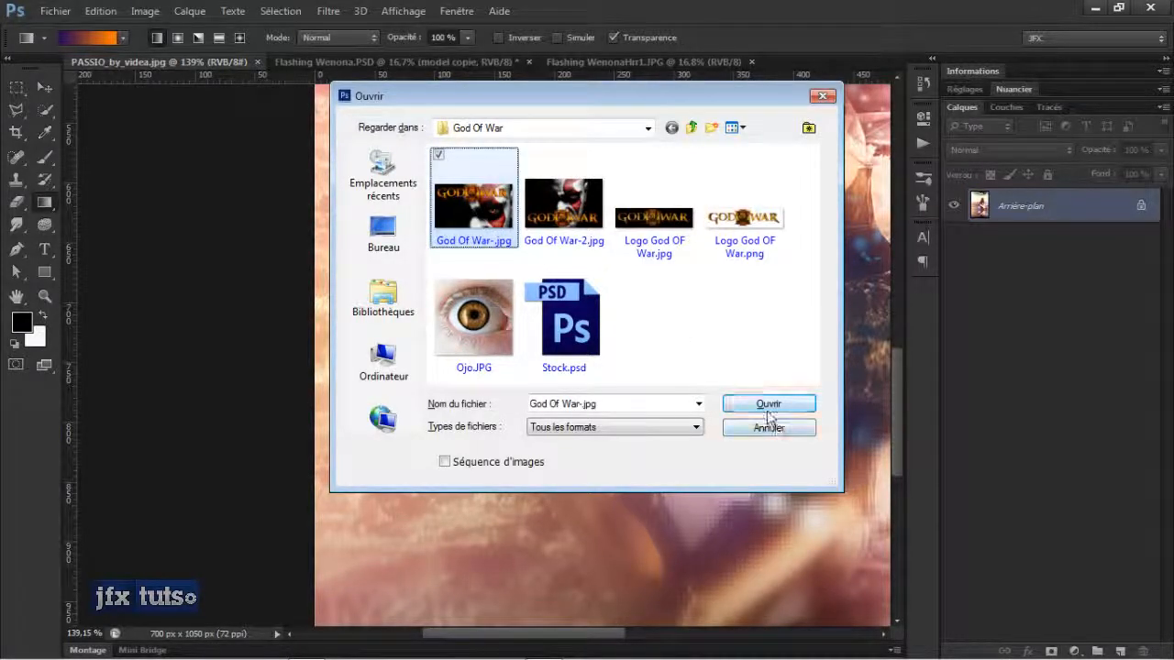
pyautogui.click(769, 404)
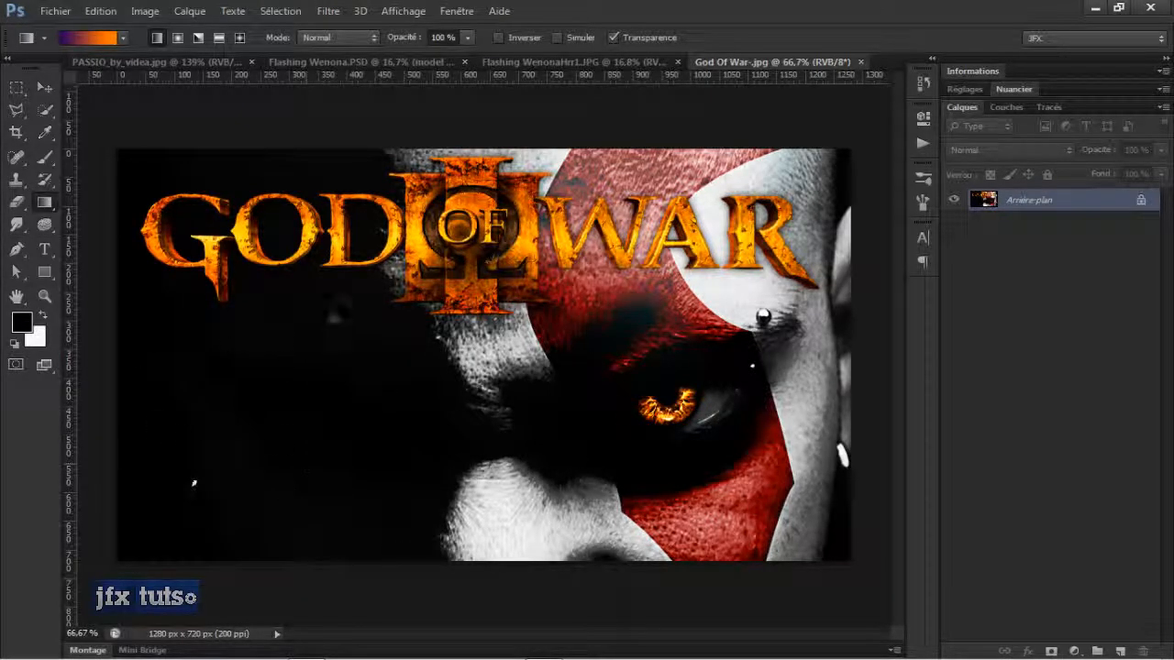
pyautogui.hotkey('ctrl', 'o')
pyautogui.doubleClick(472, 316)
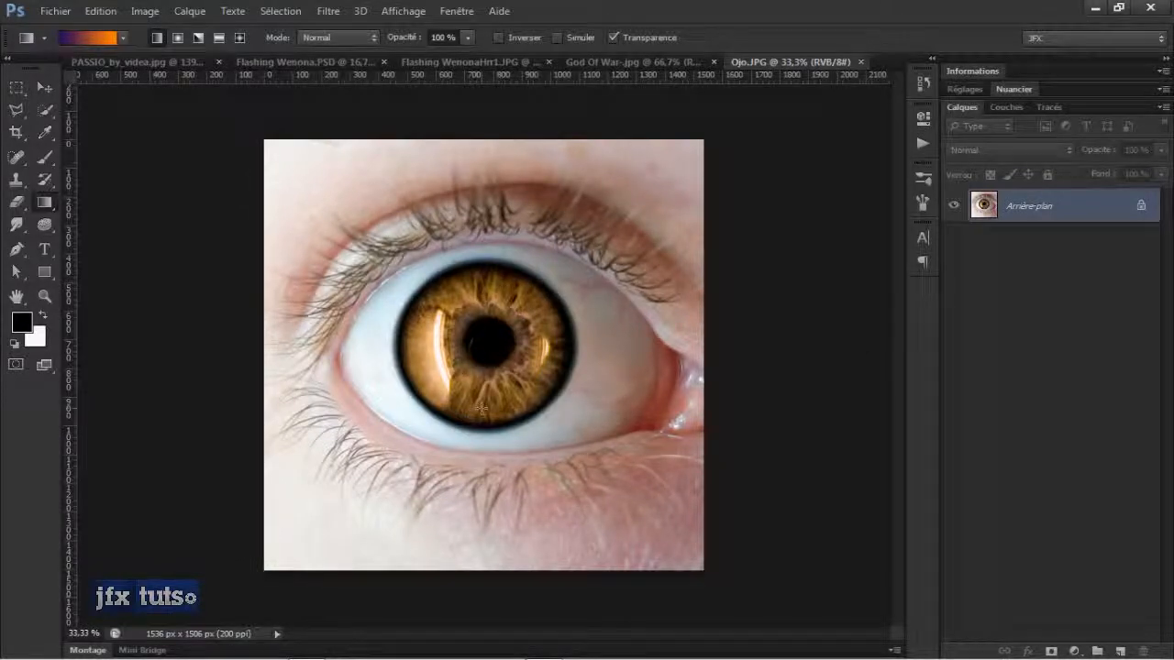
pyautogui.hotkey('ctrl', 'w')
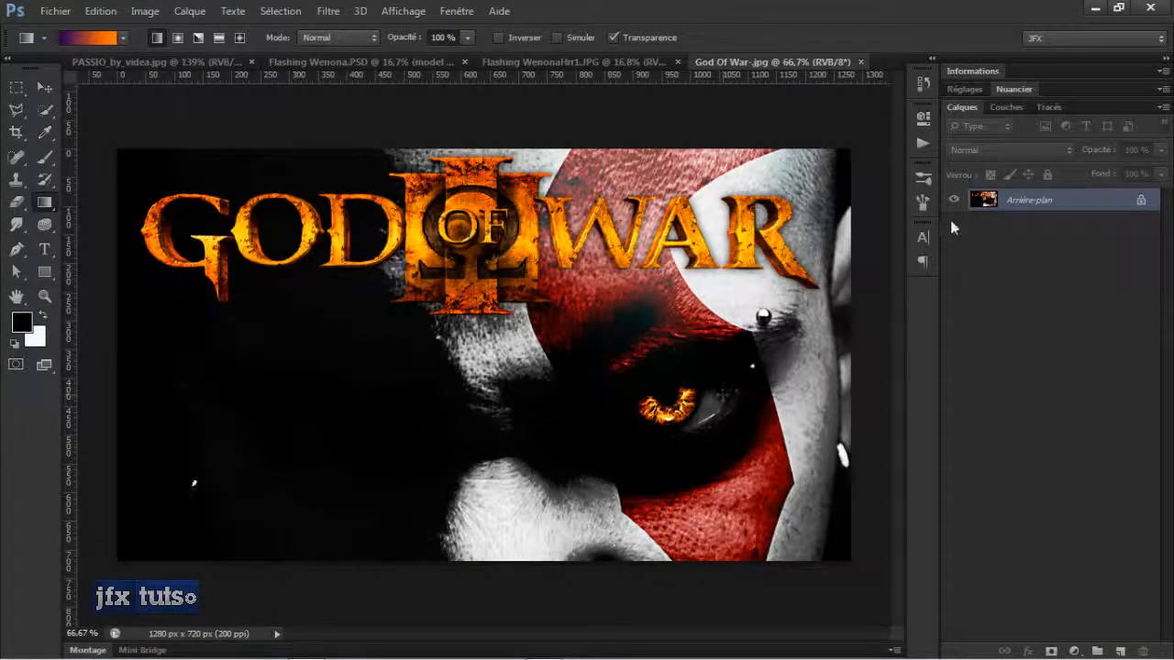
pyautogui.click(1074, 651)
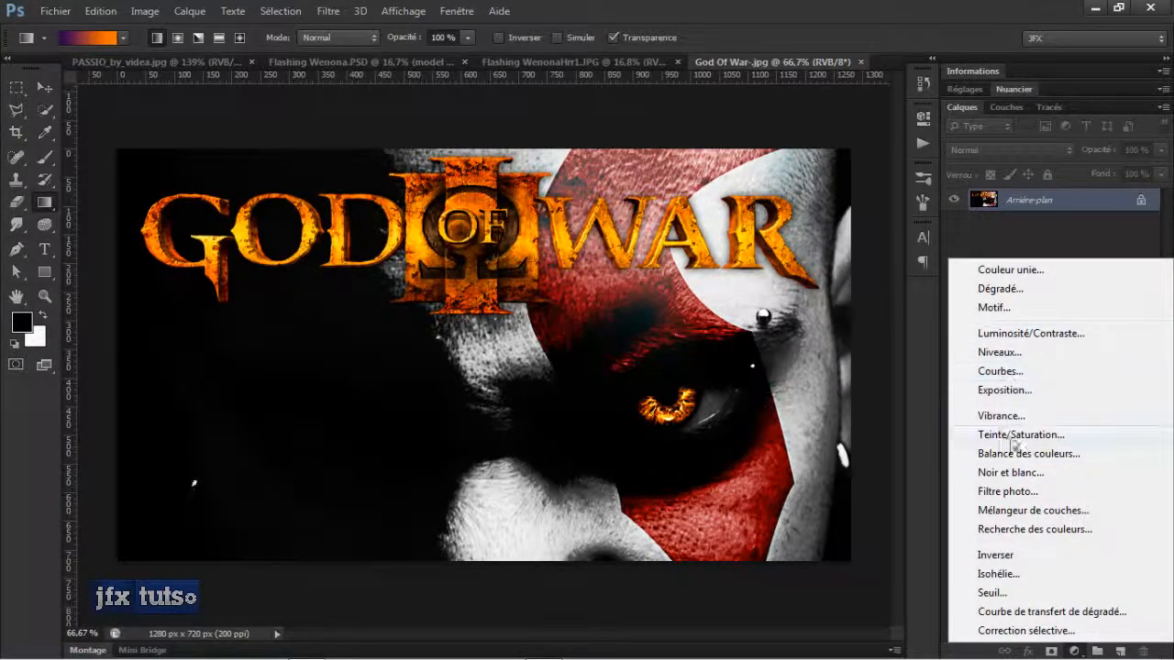
pyautogui.click(998, 240)
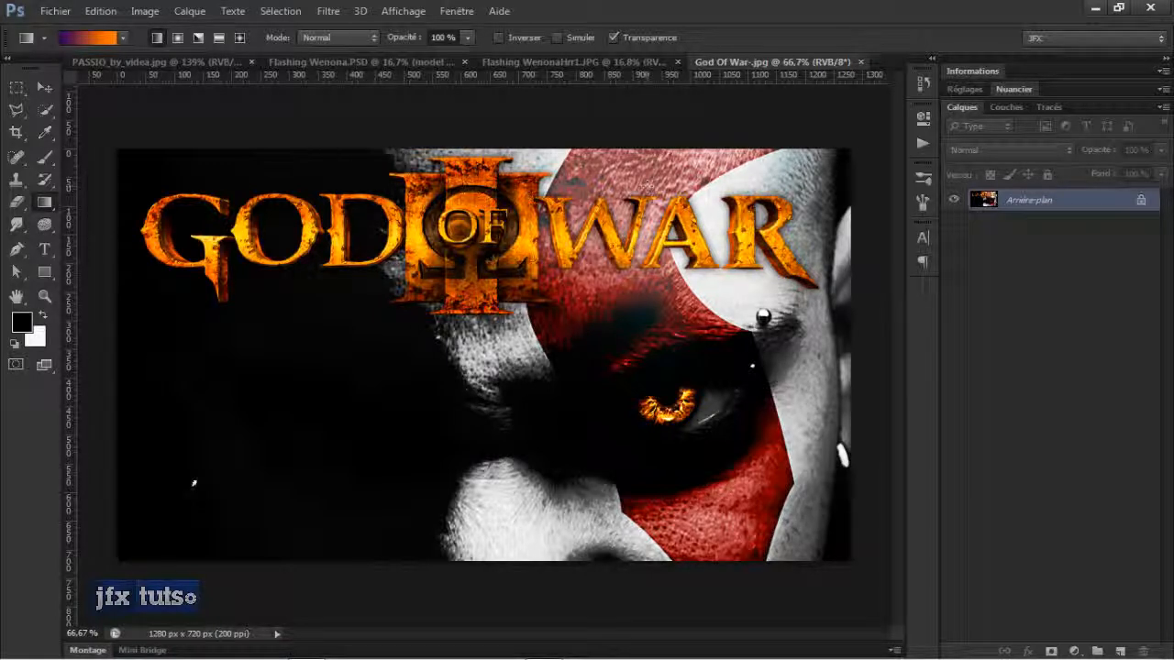
# View the Flashing WenonaHr1.JPG artwork at several zoom levels, then return to the God Of War-.jpg document.
pyautogui.click(558, 58)
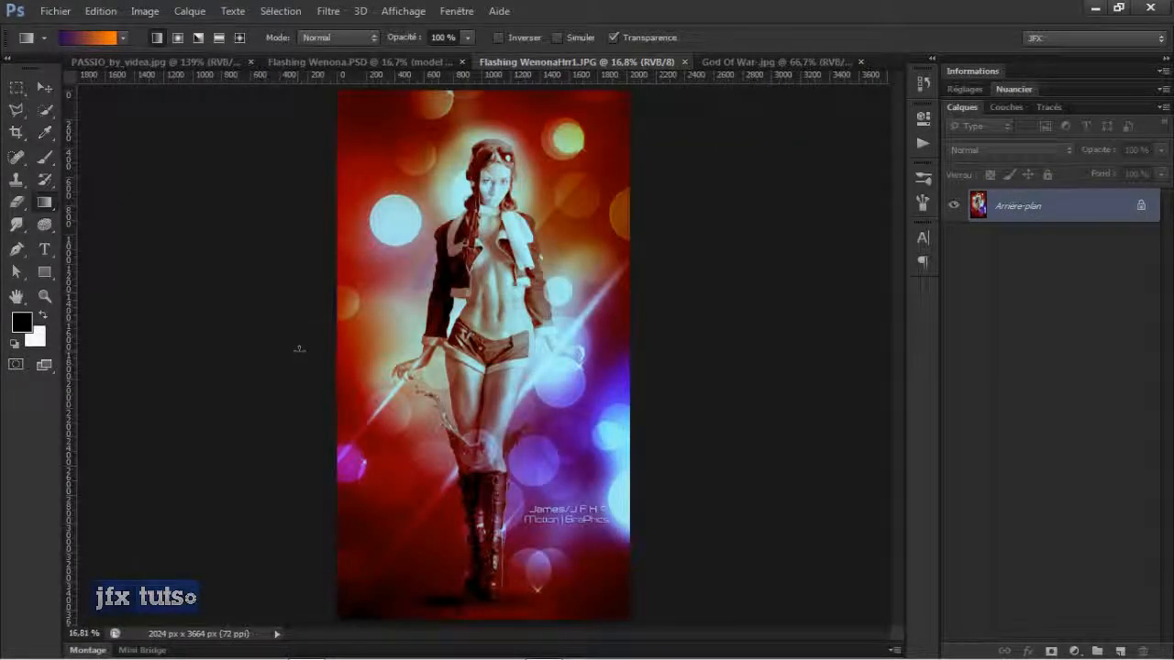
pyautogui.scroll(-3, 305, 334)
pyautogui.scroll(5, 305, 333)
pyautogui.scroll(-5, 305, 333)
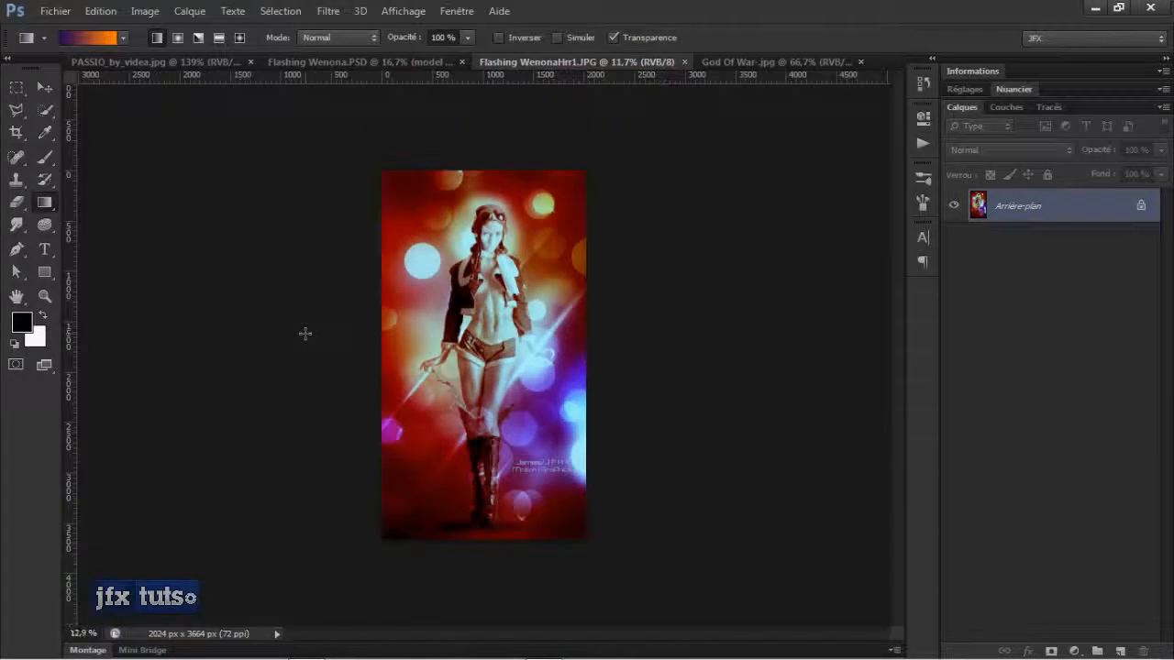
pyautogui.scroll(4, 305, 333)
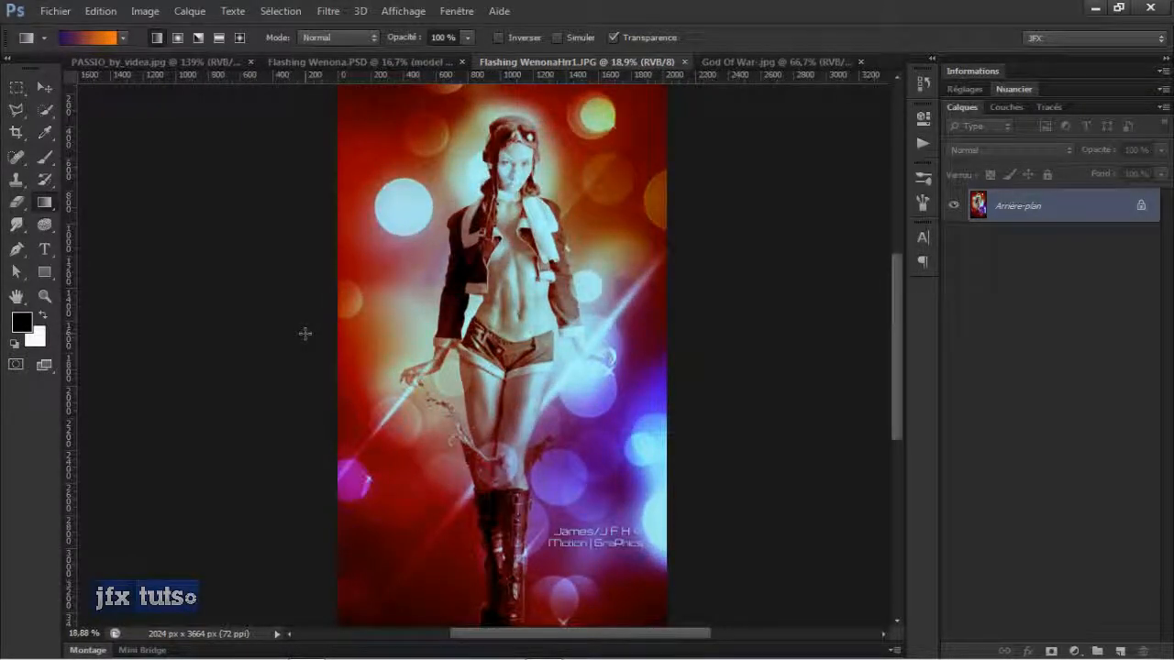
pyautogui.moveTo(286, 654)
pyautogui.click(784, 61)
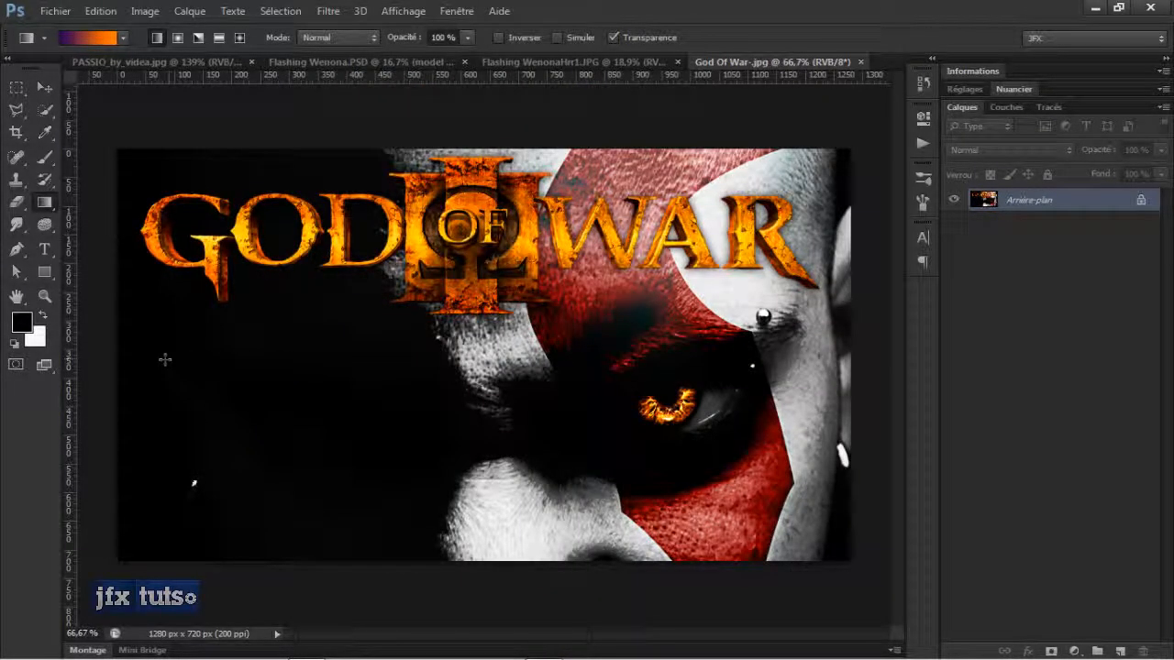
pyautogui.scroll(-1, 259, 363)
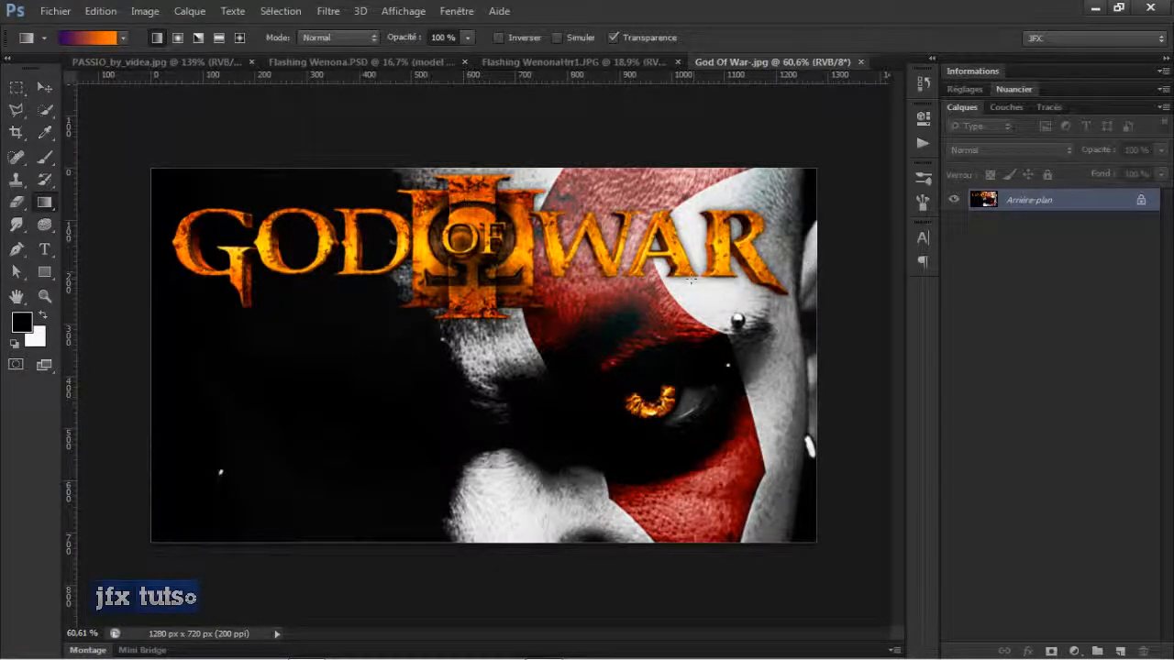
pyautogui.hotkey('ctrl', 'o')
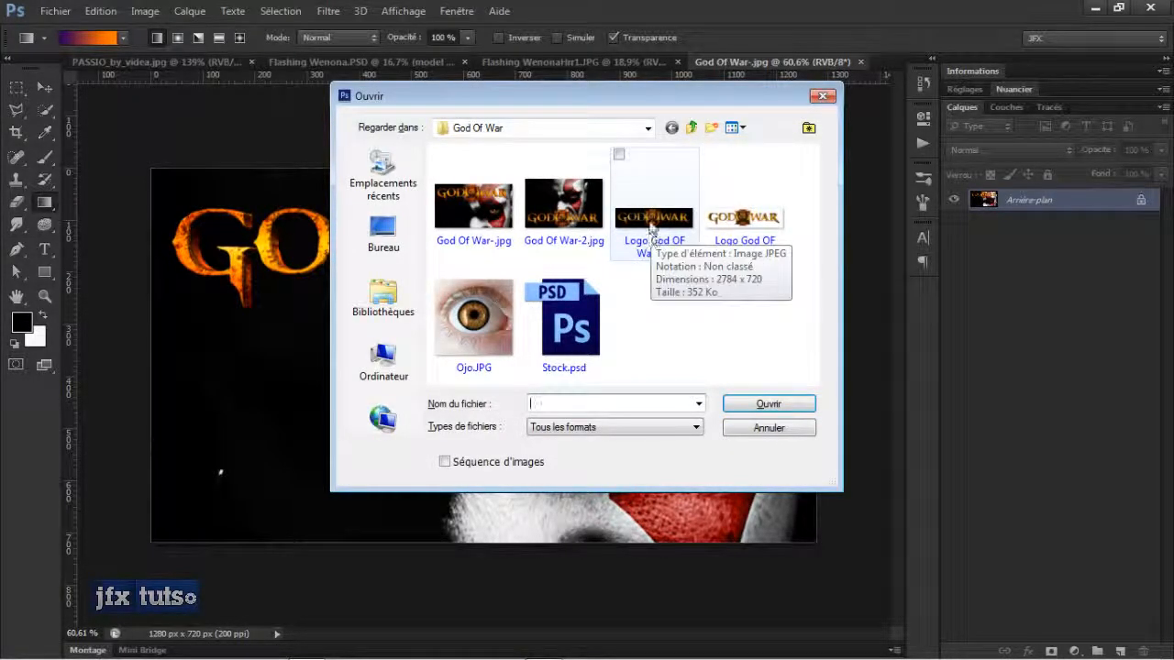
pyautogui.click(778, 427)
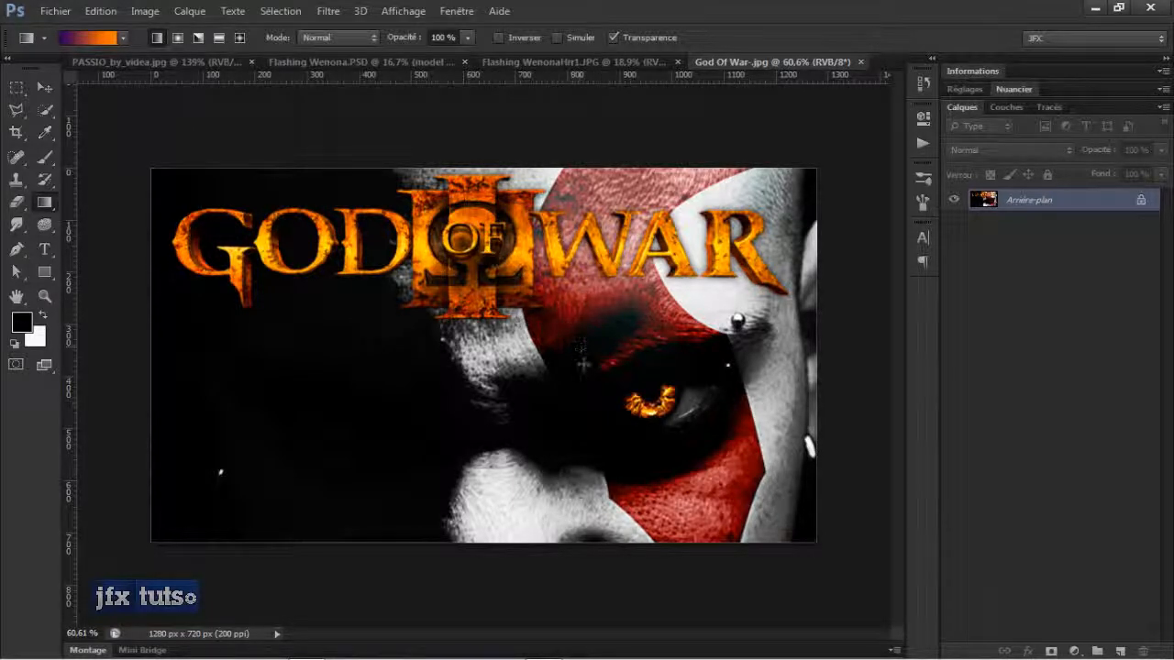
# Switch to the Move tool and examine the God Of War-.jpg and PASSIO_by_videa.jpg images at different zoom levels.
pyautogui.press('v')
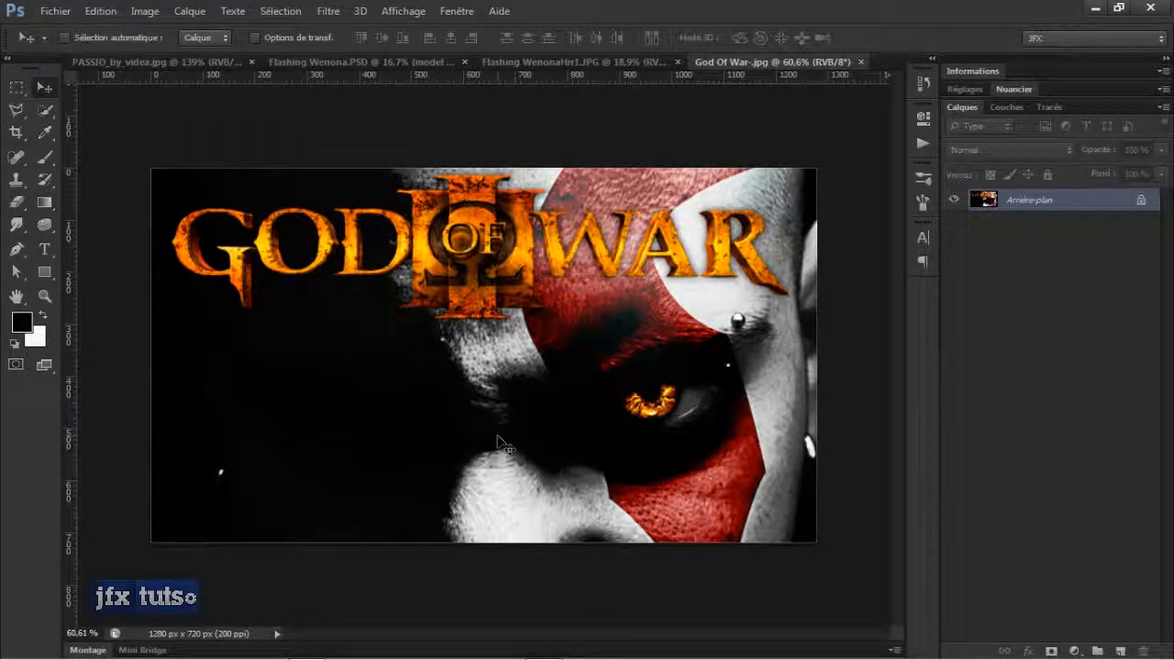
pyautogui.scroll(2, 366, 446)
pyautogui.scroll(-1, 366, 445)
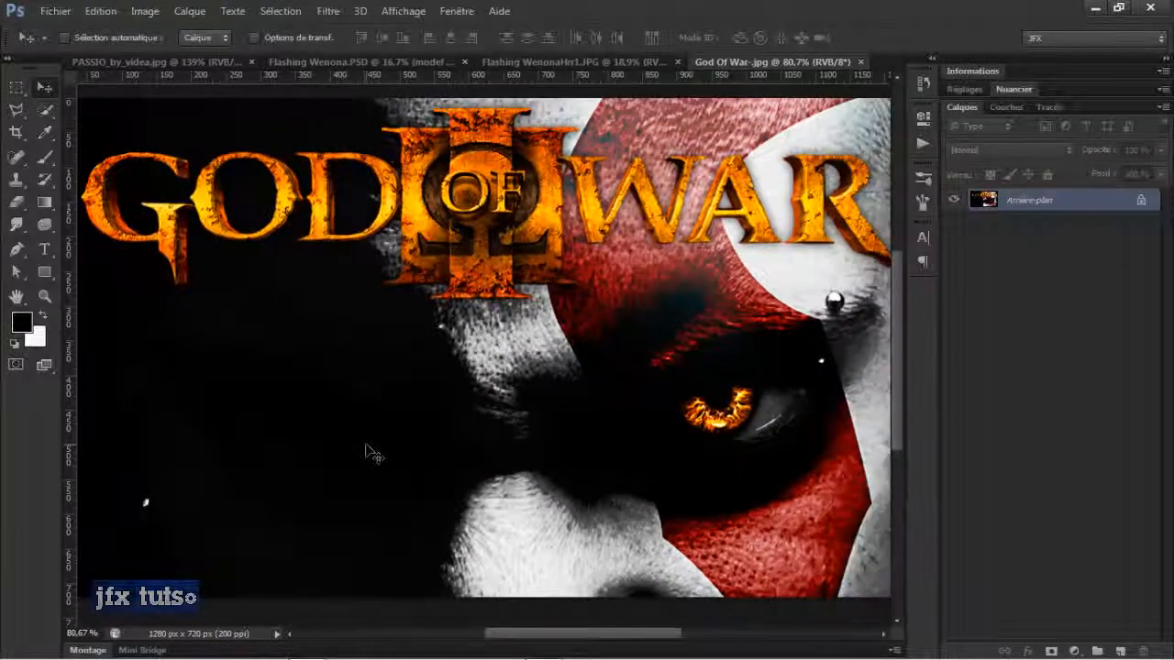
pyautogui.scroll(-1, 366, 446)
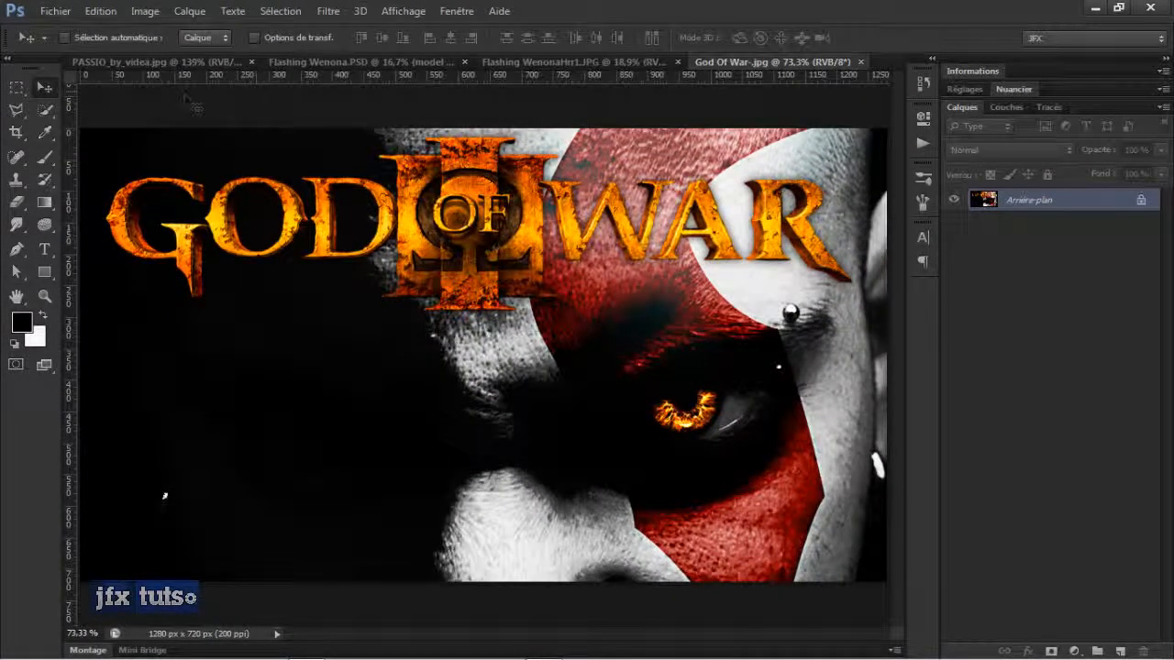
pyautogui.click(173, 61)
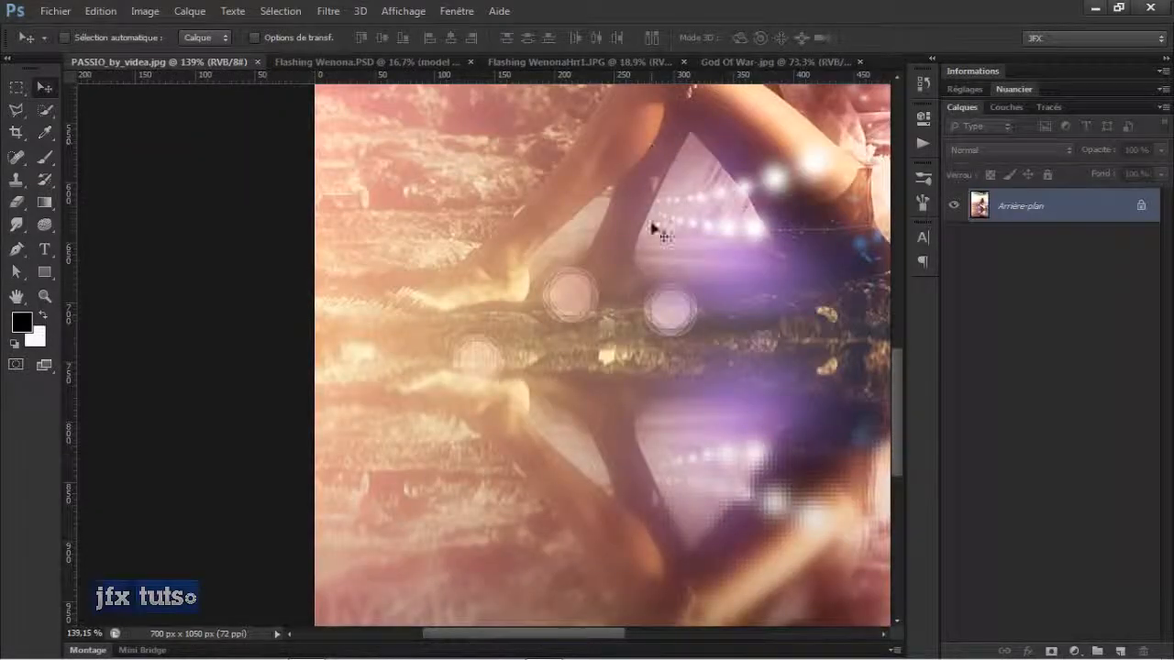
pyautogui.moveTo(609, 277); pyautogui.dragTo(293, 335)
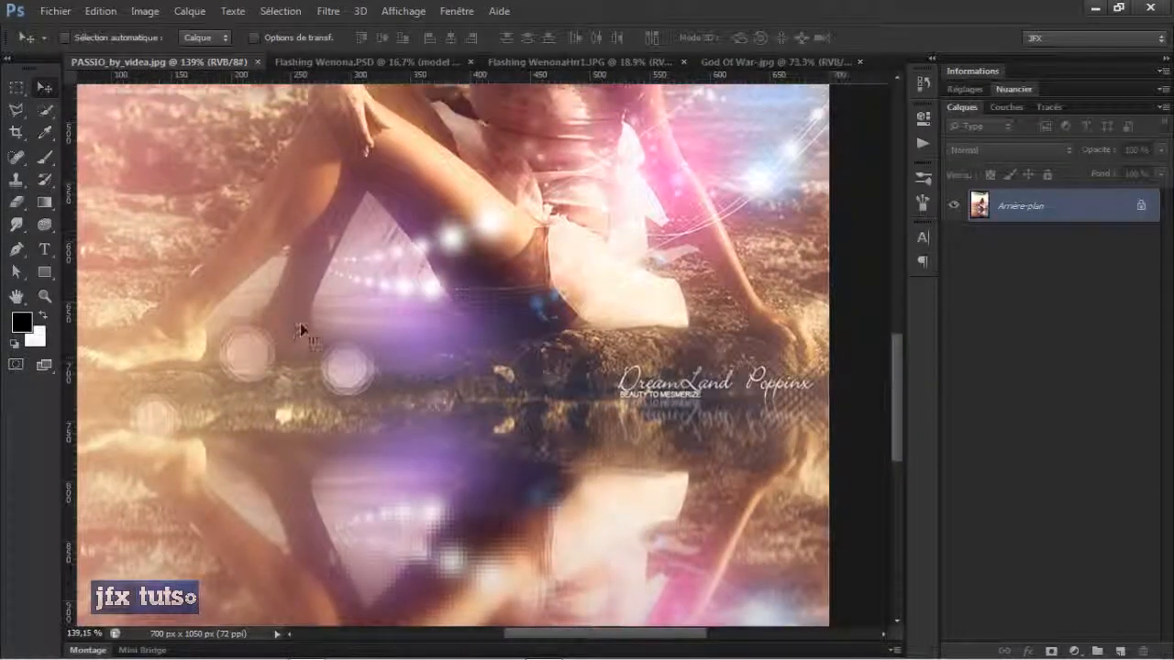
pyautogui.scroll(-3, 332, 260)
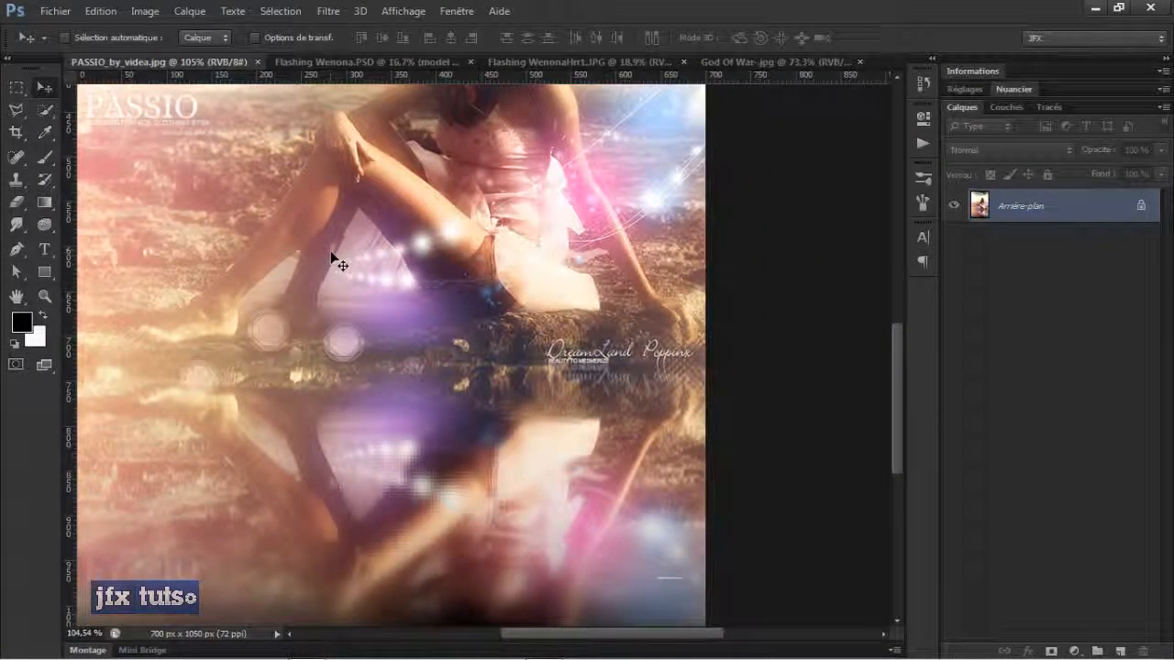
pyautogui.scroll(3, 354, 196)
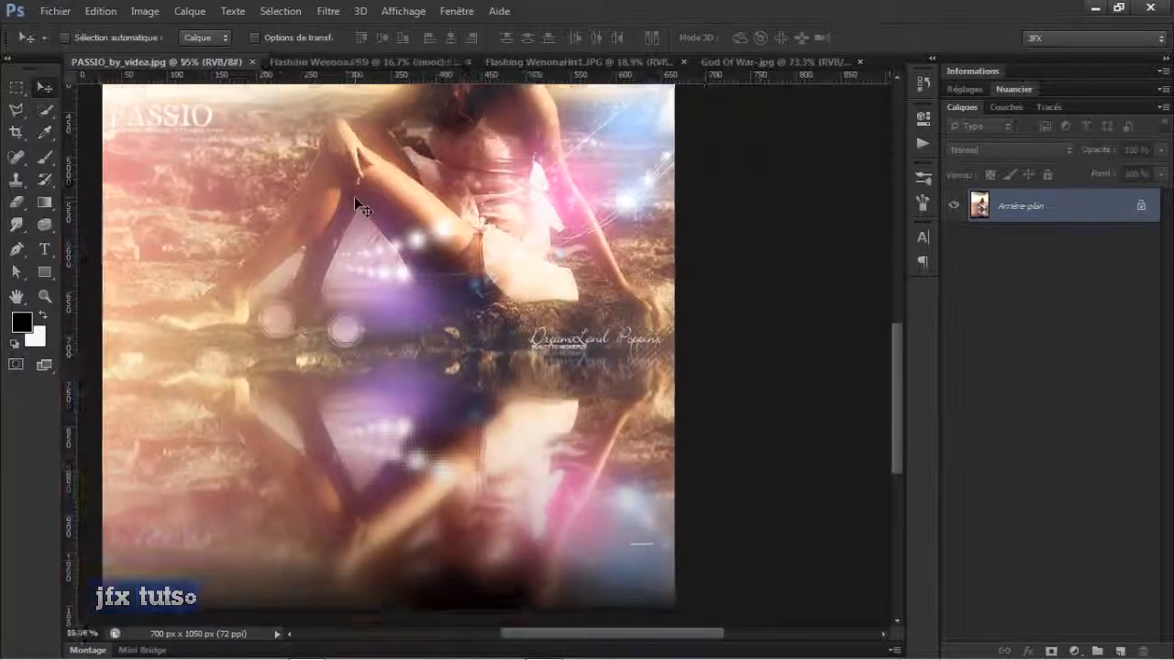
# Close the Flashing WenonaHr1.JPG document and switch to the Flashing Wenona.PSD document.
pyautogui.click(613, 62)
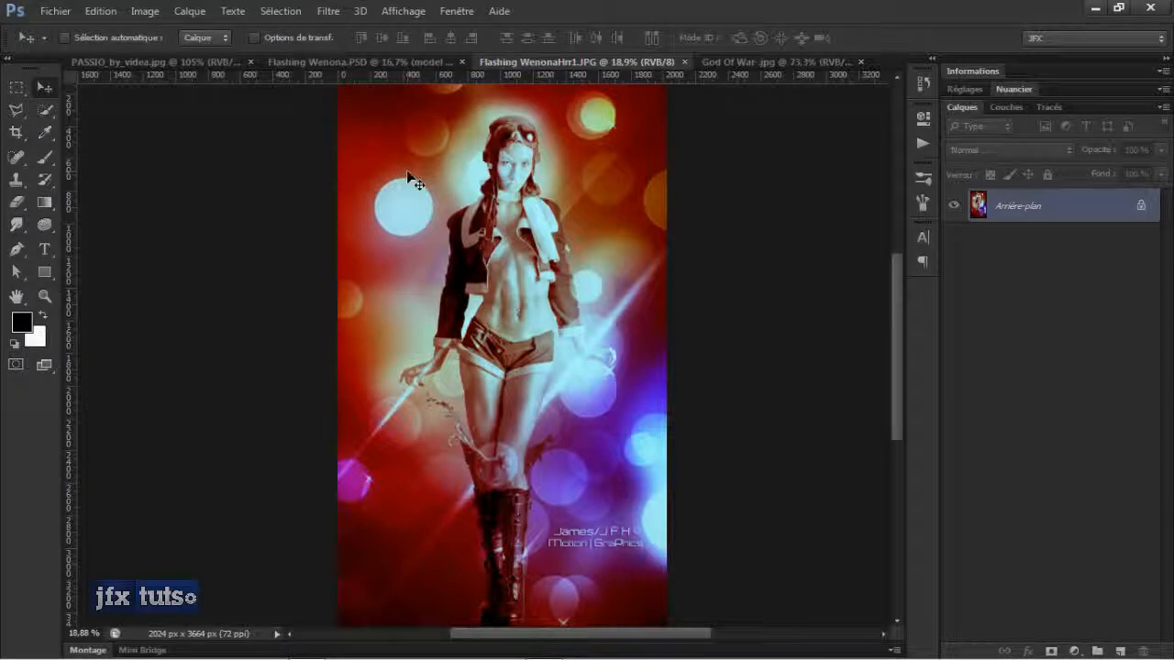
pyautogui.hotkey('ctrl', 'w')
pyautogui.hotkey('ctrl', 'Tab')
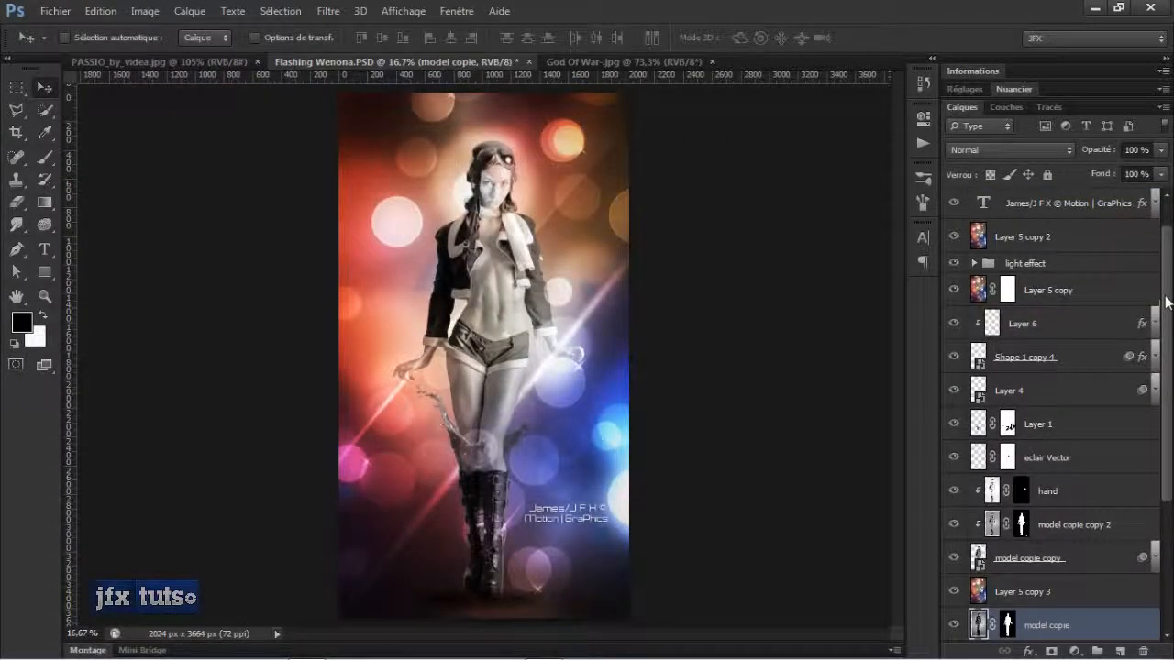
# Hide all layers of Flashing Wenona.PSD except the bottom model layer and disable its mask to view the original photo.
pyautogui.scroll(-5, 1157, 302)
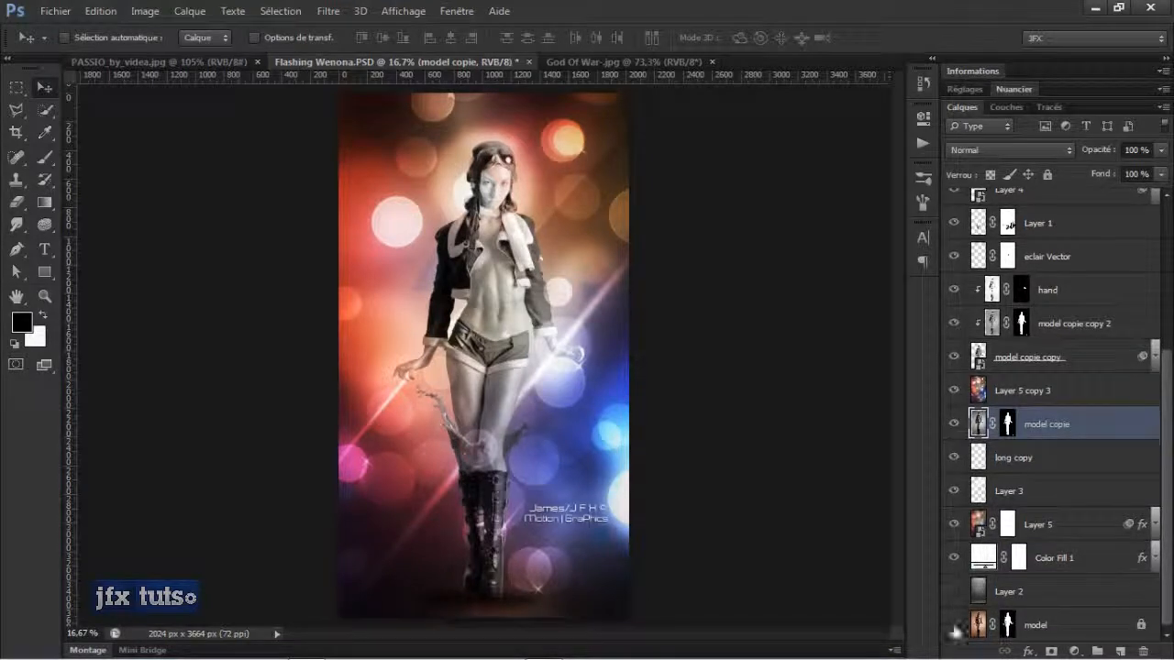
pyautogui.scroll(5, 971, 401)
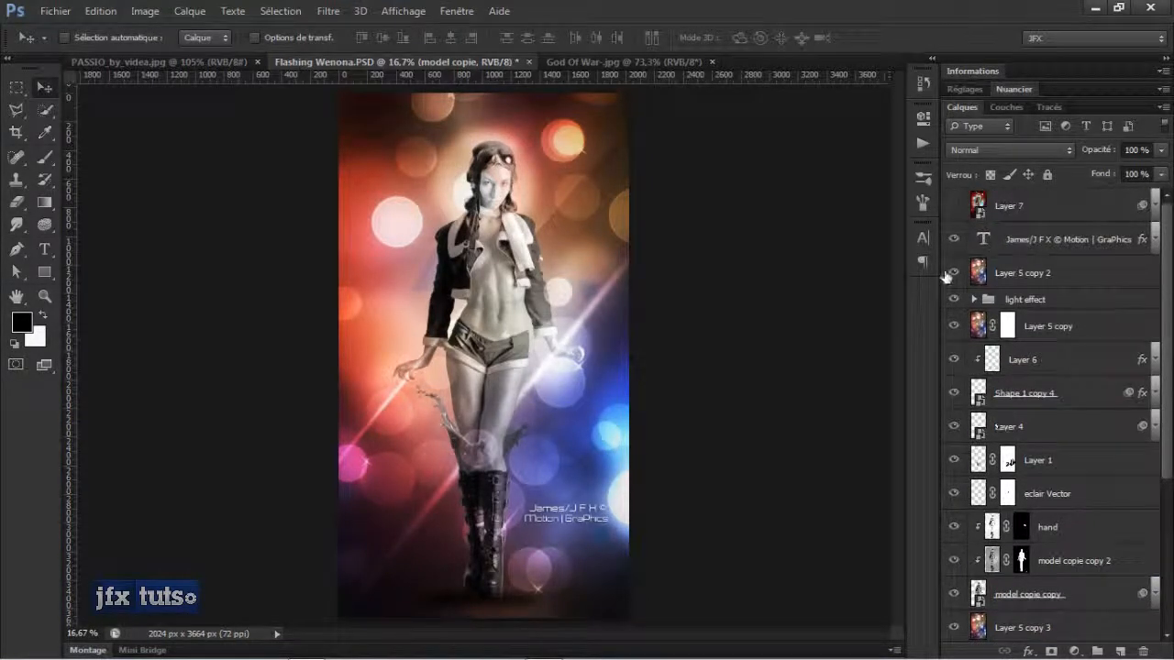
pyautogui.moveTo(954, 240); pyautogui.dragTo(953, 560)
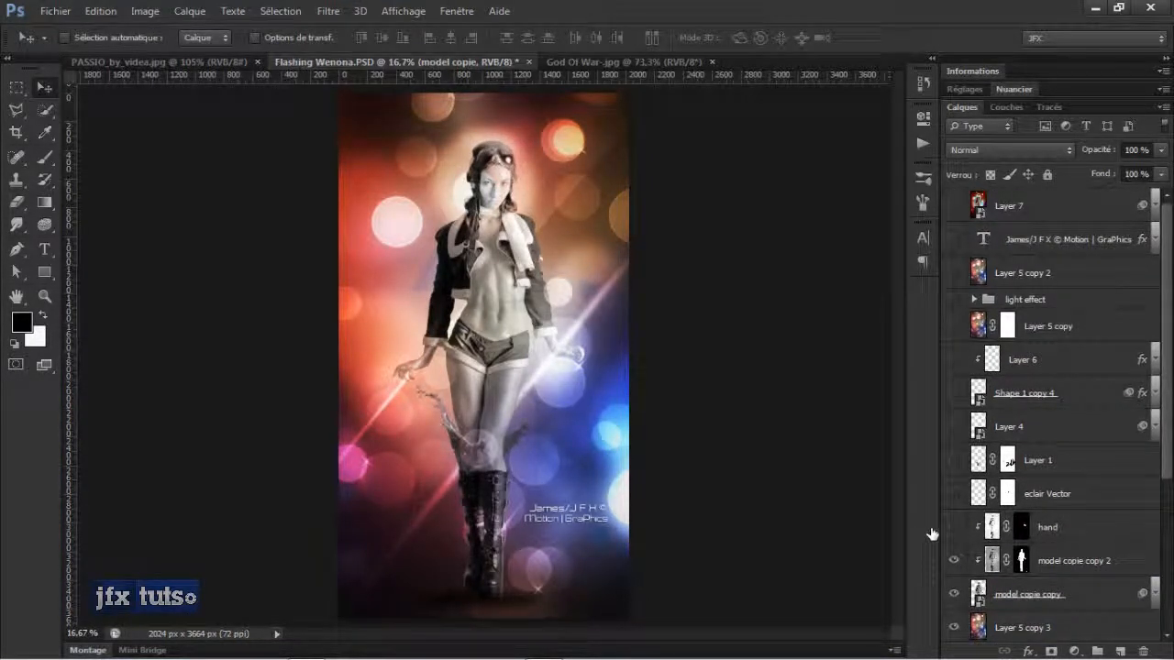
pyautogui.moveTo(955, 627); pyautogui.dragTo(955, 594)
pyautogui.scroll(-5, 994, 496)
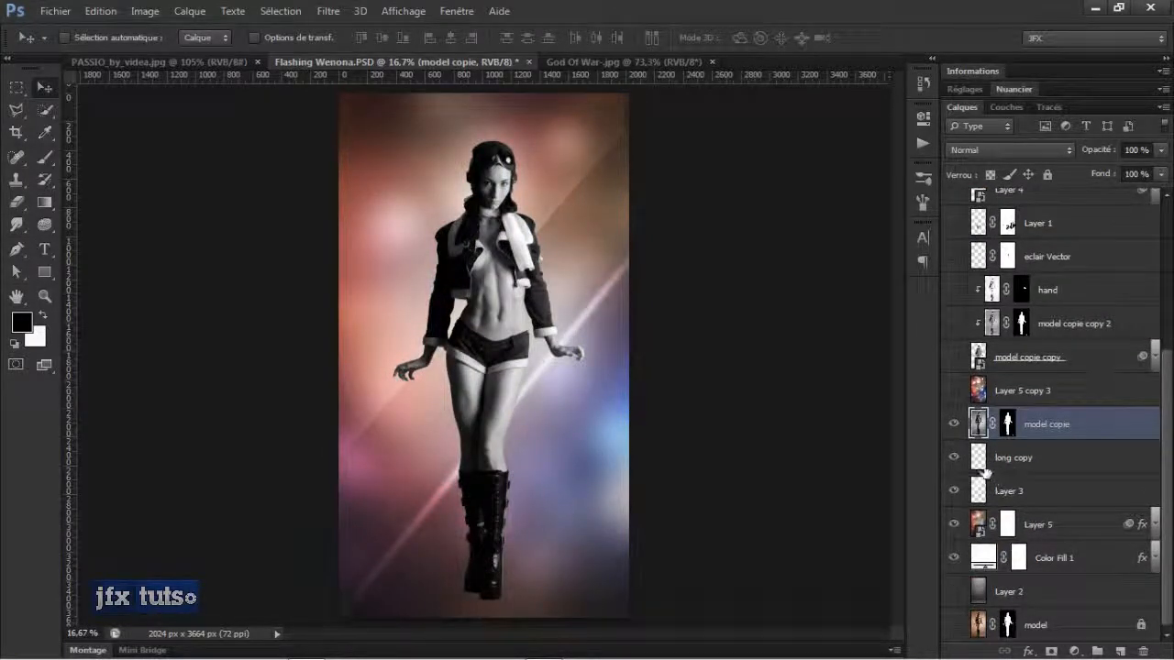
pyautogui.moveTo(961, 426); pyautogui.dragTo(959, 559)
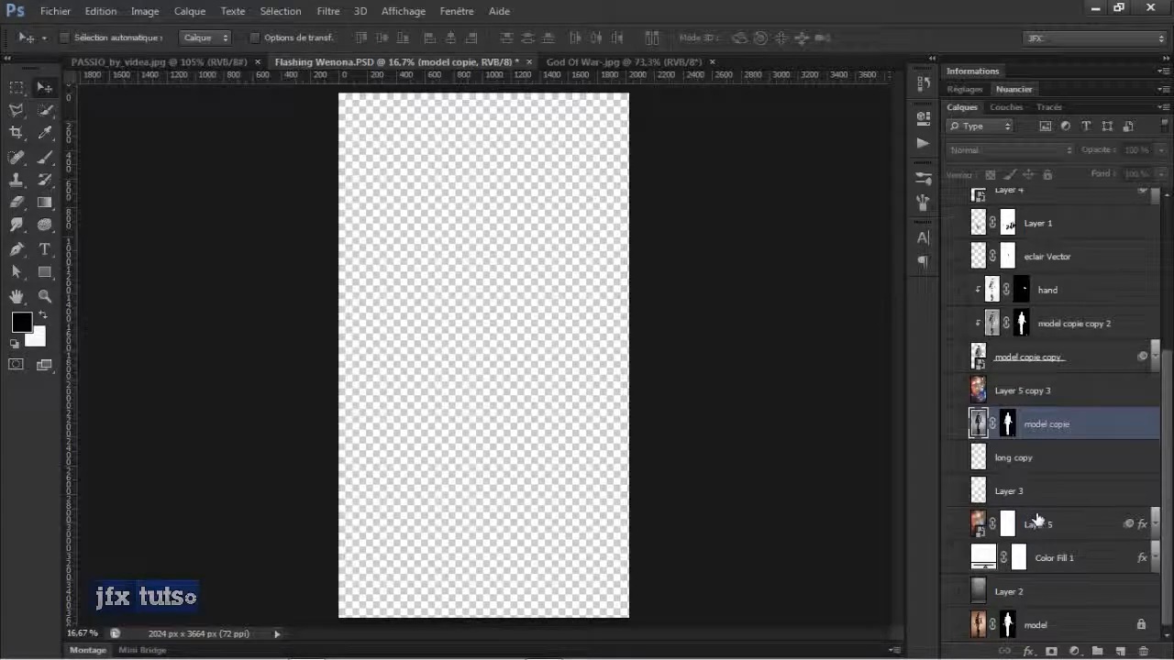
pyautogui.click(954, 626)
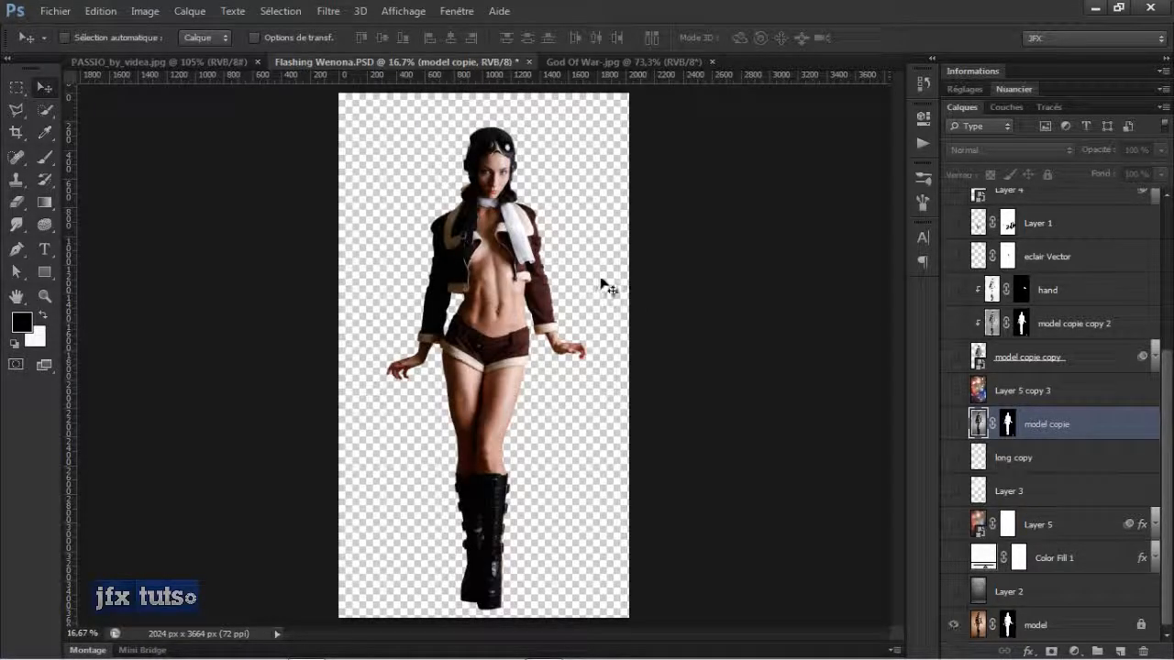
pyautogui.keyDown('shift'); pyautogui.click(1008, 625); pyautogui.keyUp('shift')
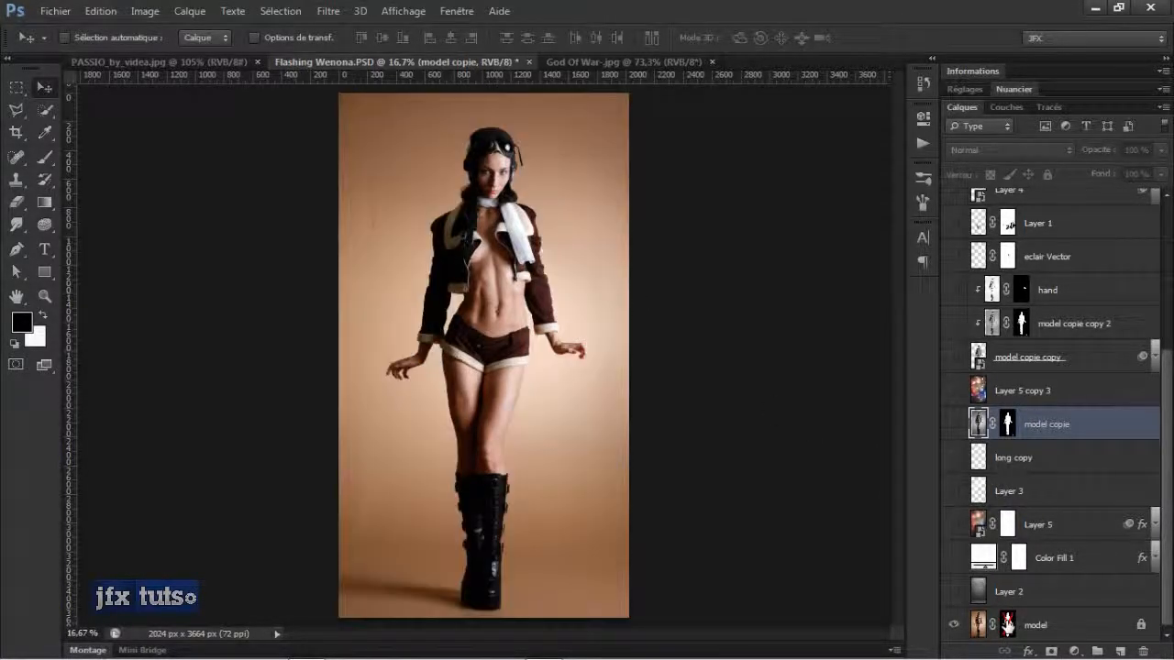
pyautogui.scroll(1, 519, 176)
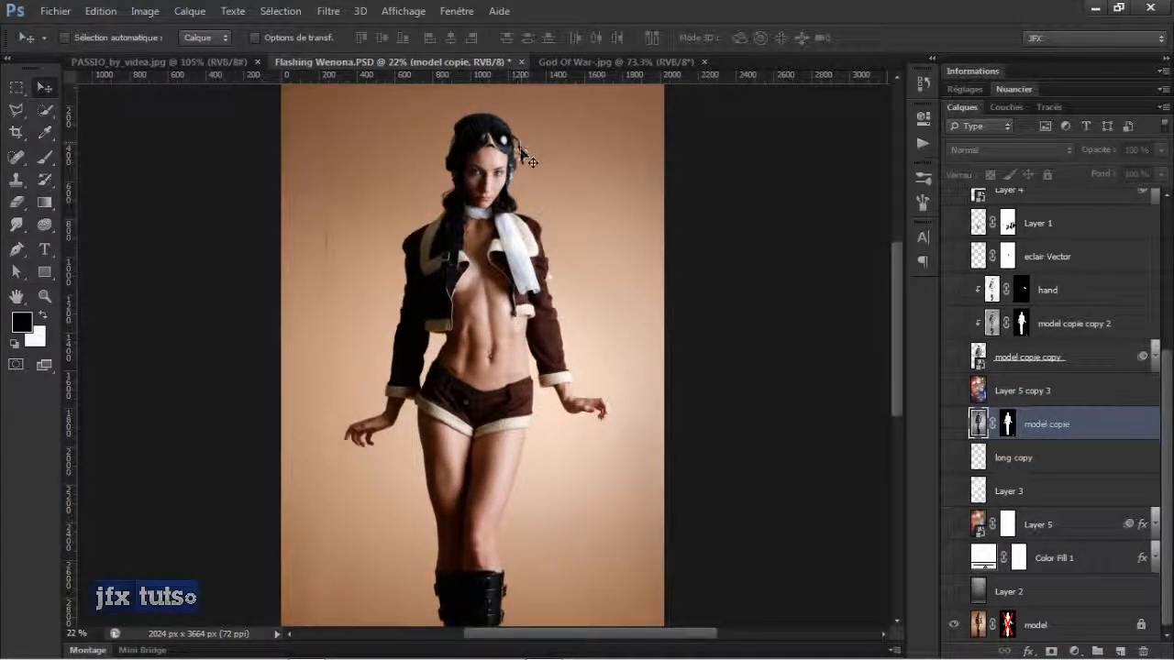
pyautogui.scroll(-1, 743, 287)
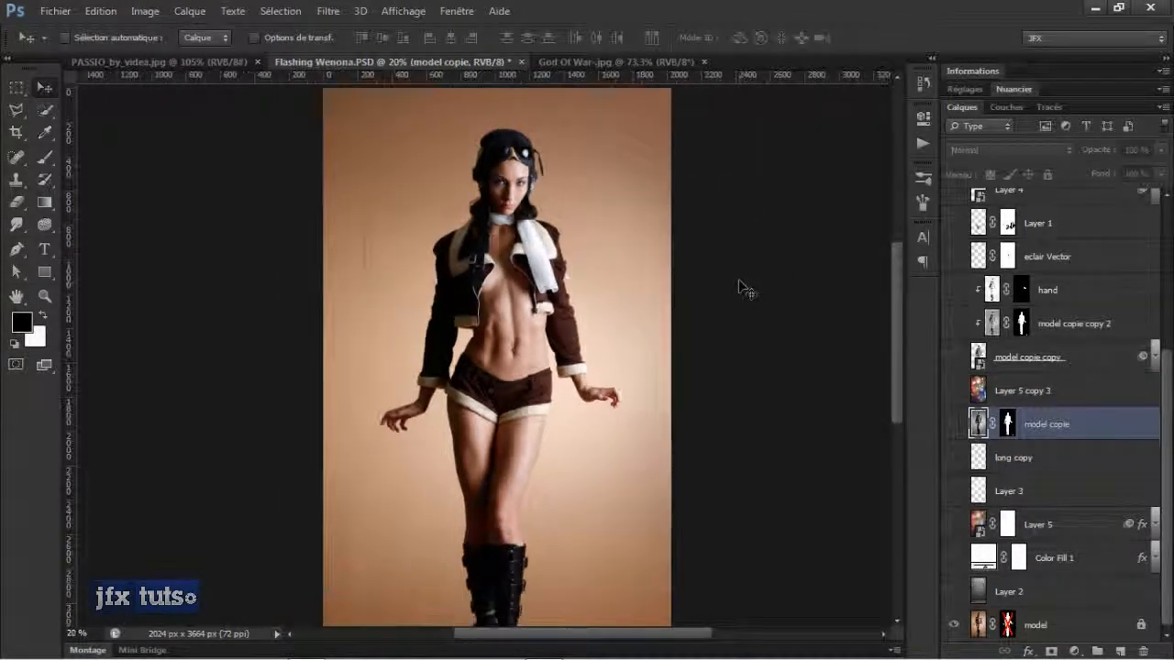
# Show layers again from the bottom up: Color Fill 1, Layer 5, Layer 3, model copie, long copy, Layer 5 copy 3, model copie copy.
pyautogui.click(954, 592)
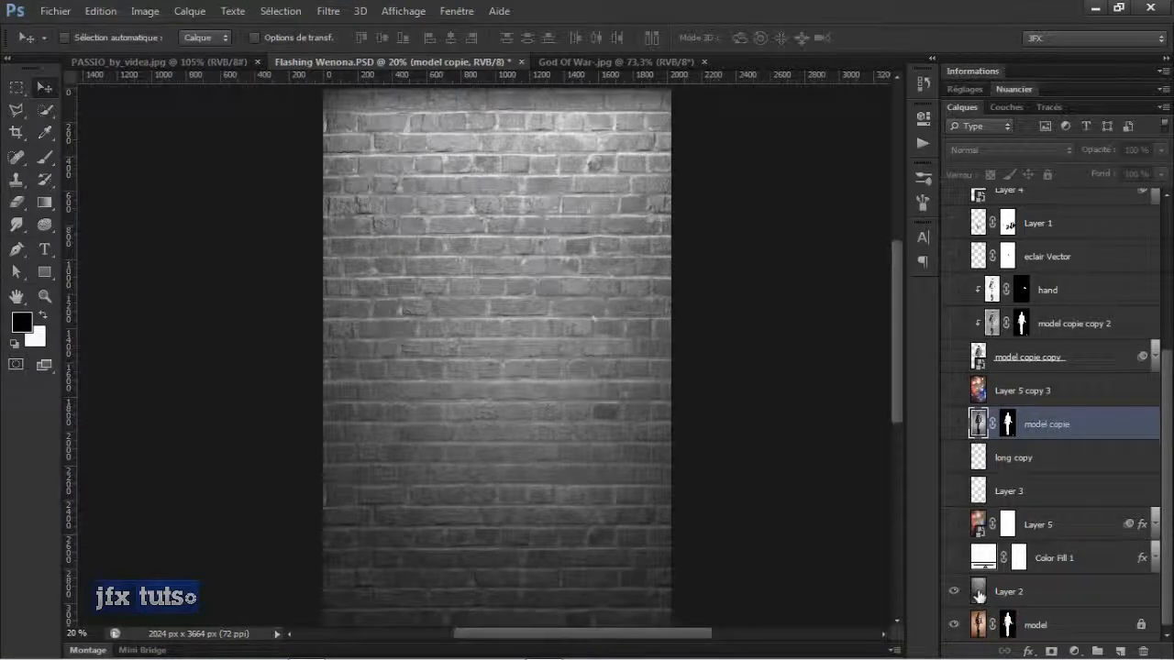
pyautogui.click(953, 591)
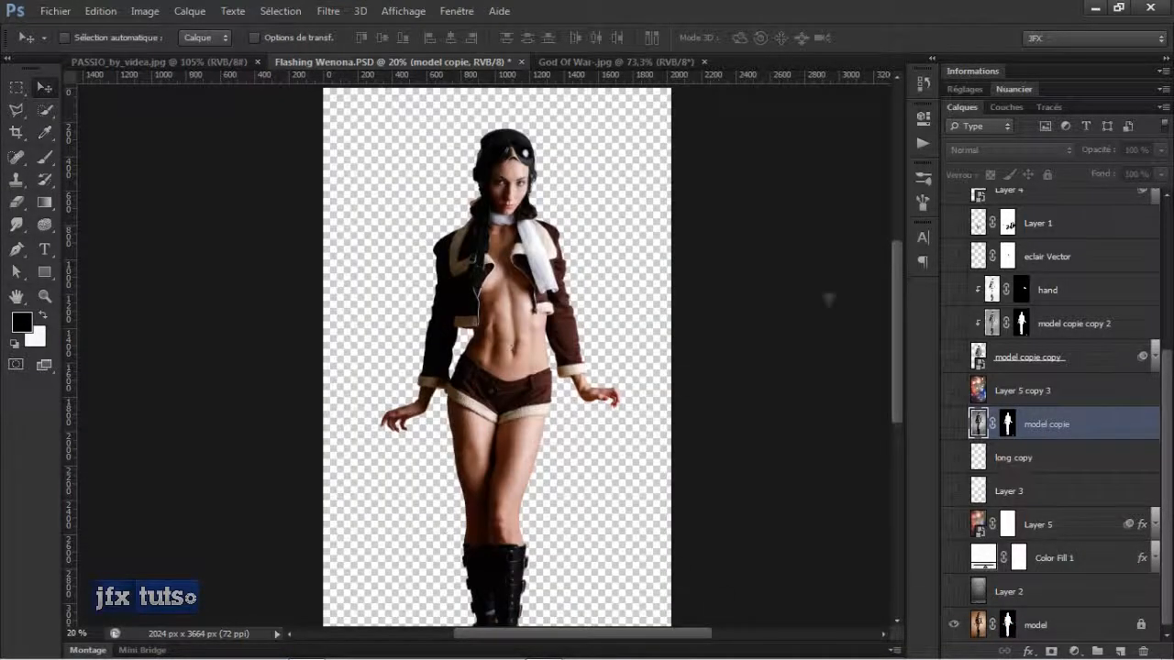
pyautogui.click(954, 558)
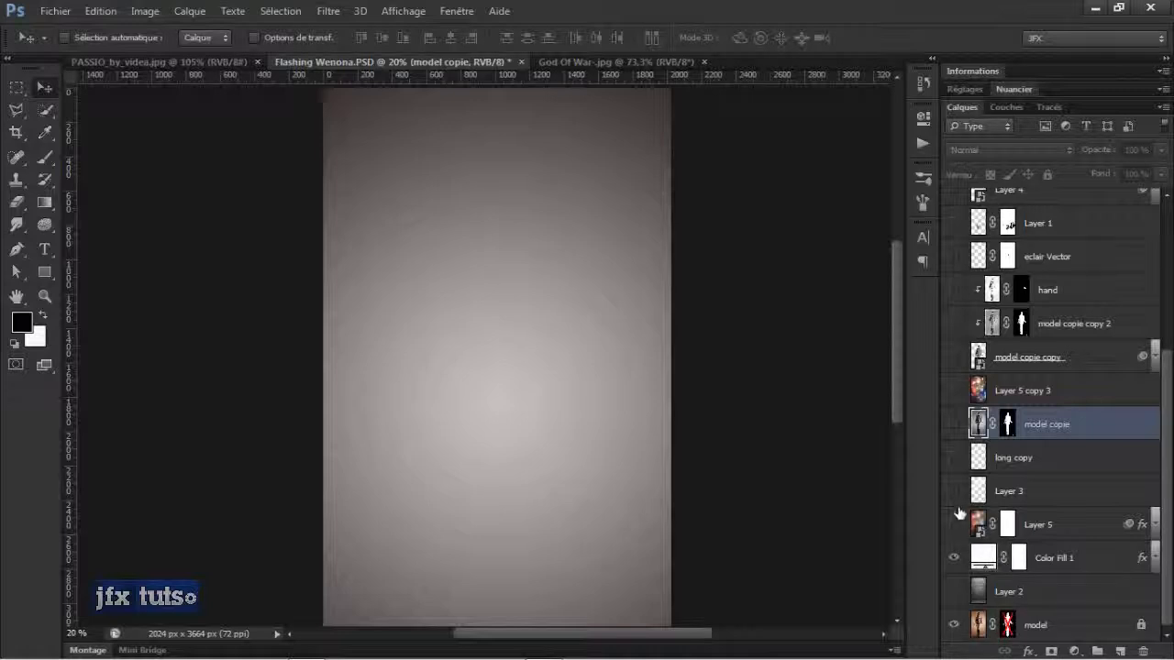
pyautogui.moveTo(955, 523); pyautogui.dragTo(952, 500)
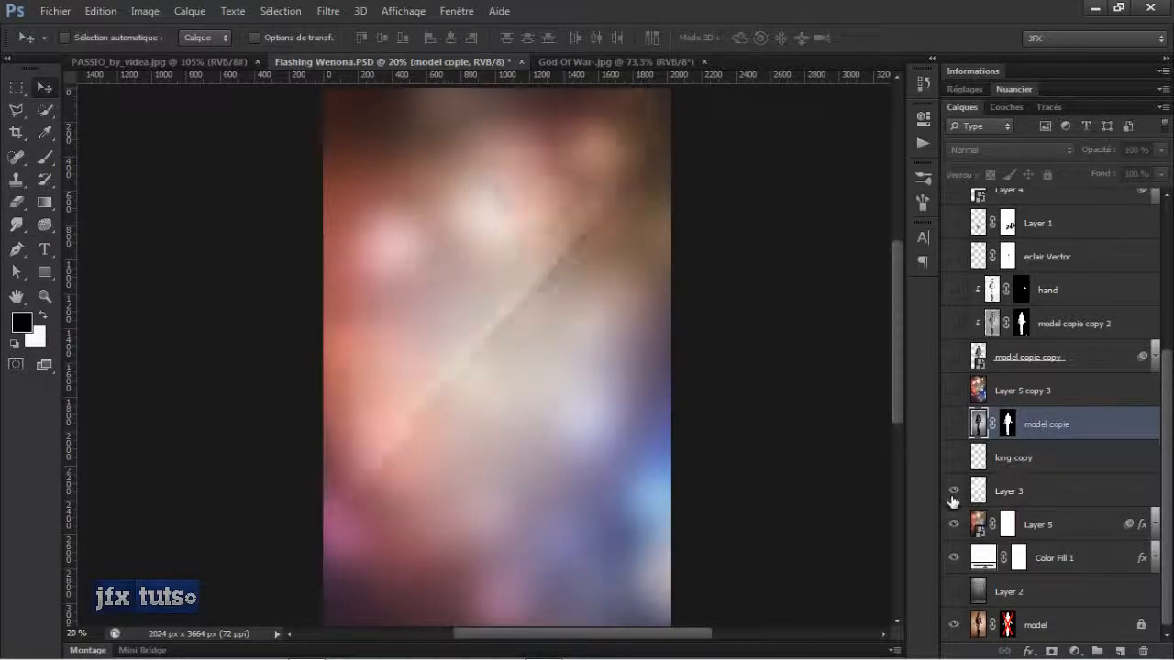
pyautogui.click(954, 627)
pyautogui.click(954, 424)
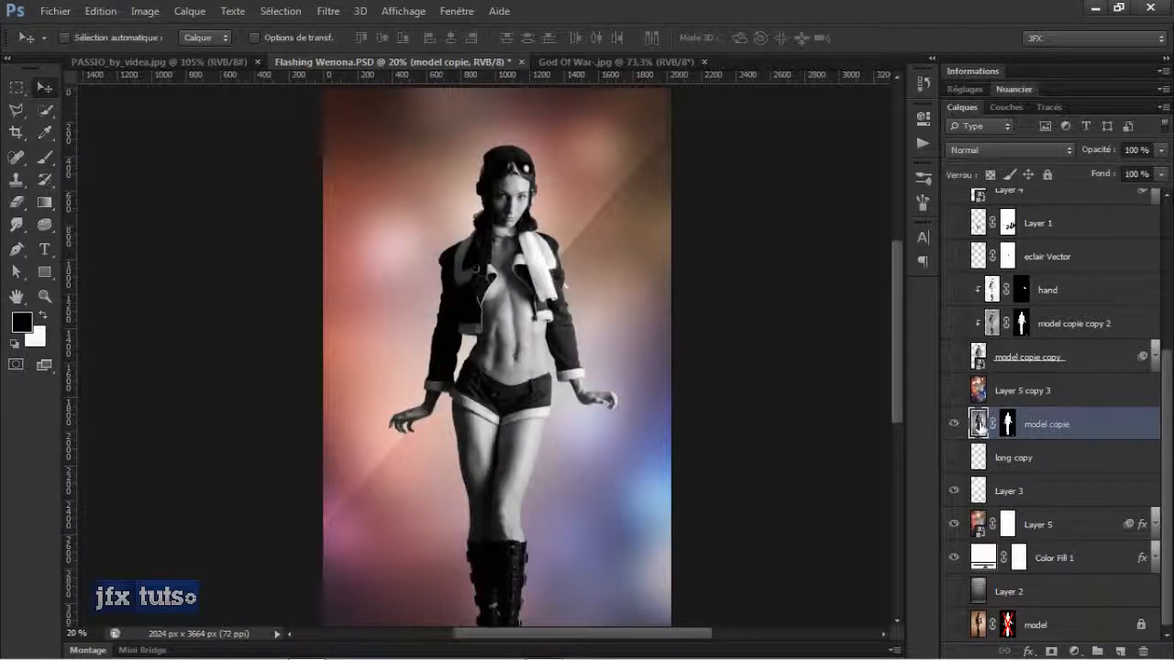
pyautogui.click(954, 458)
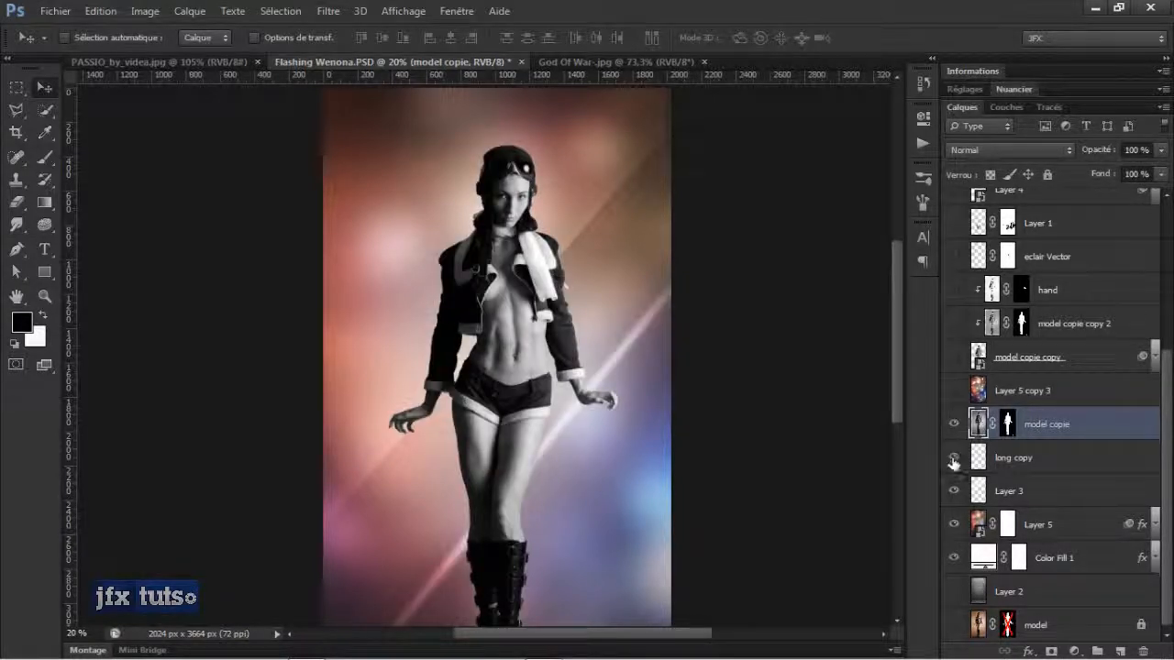
pyautogui.click(953, 392)
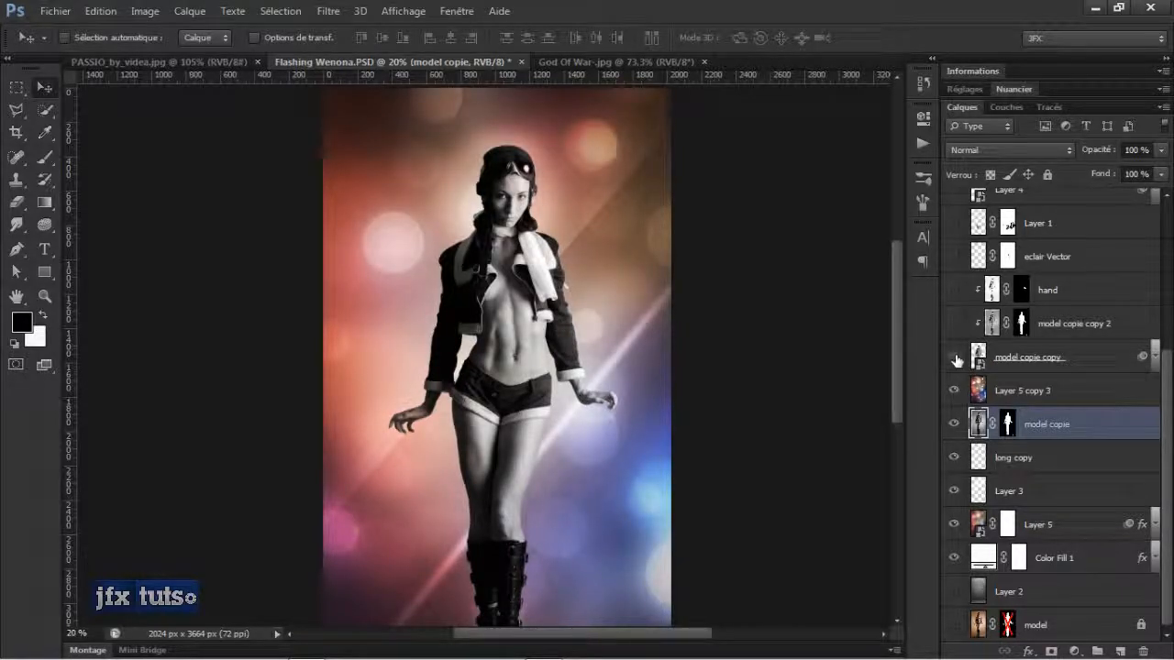
pyautogui.click(954, 358)
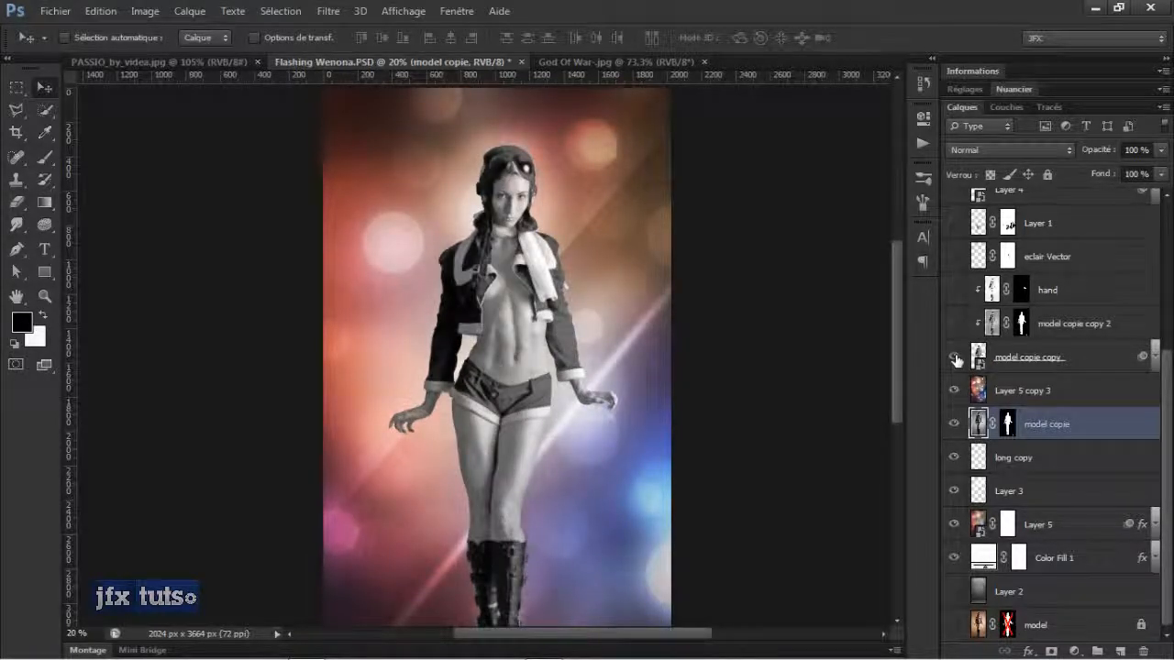
# Expand and collapse Layer 5's effects list to inspect its pattern overlay, smart filters and Gaussian Blur.
pyautogui.click(1137, 530)
pyautogui.click(1154, 524)
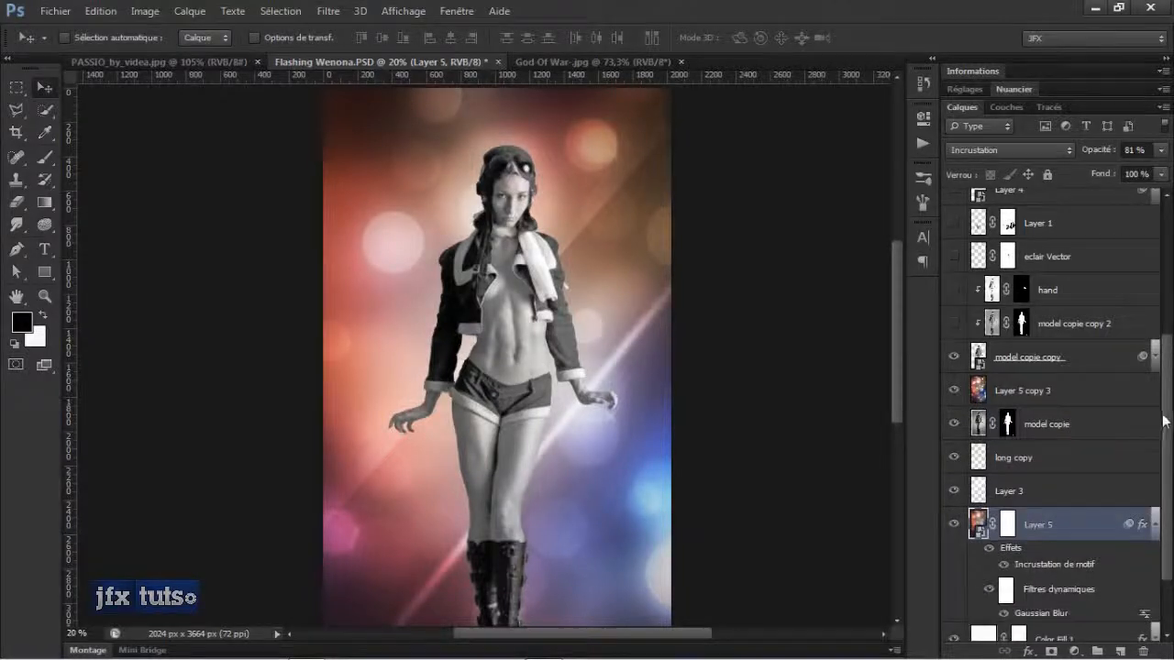
pyautogui.moveTo(1163, 422); pyautogui.dragTo(1164, 479)
pyautogui.click(955, 444)
pyautogui.click(955, 443)
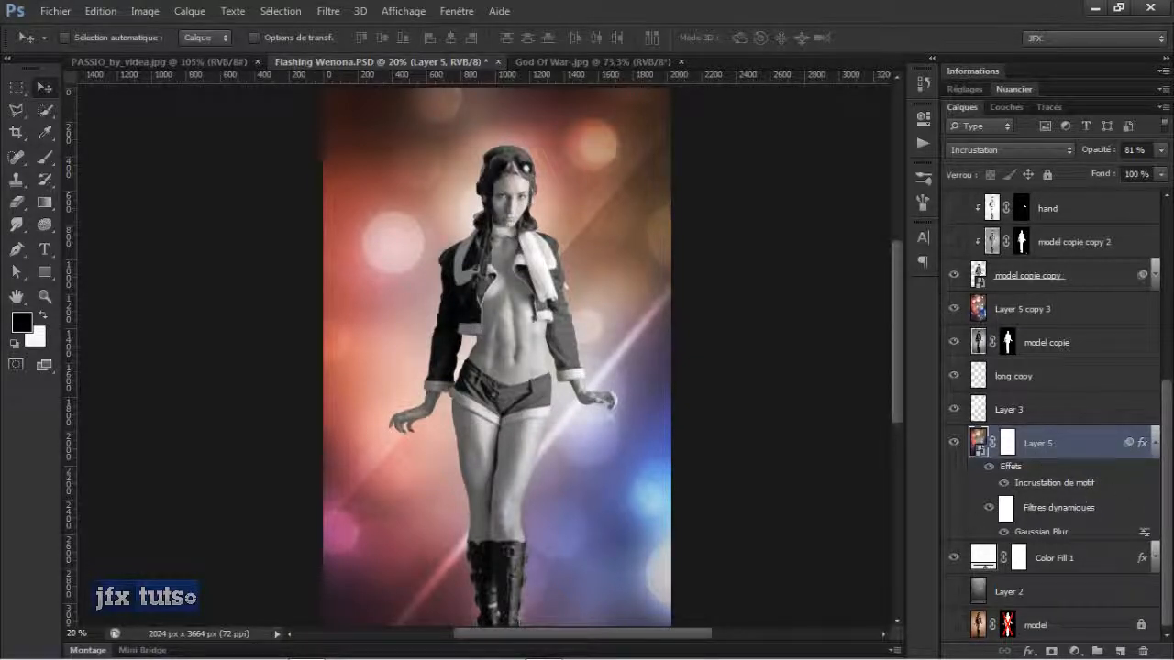
pyautogui.click(1154, 444)
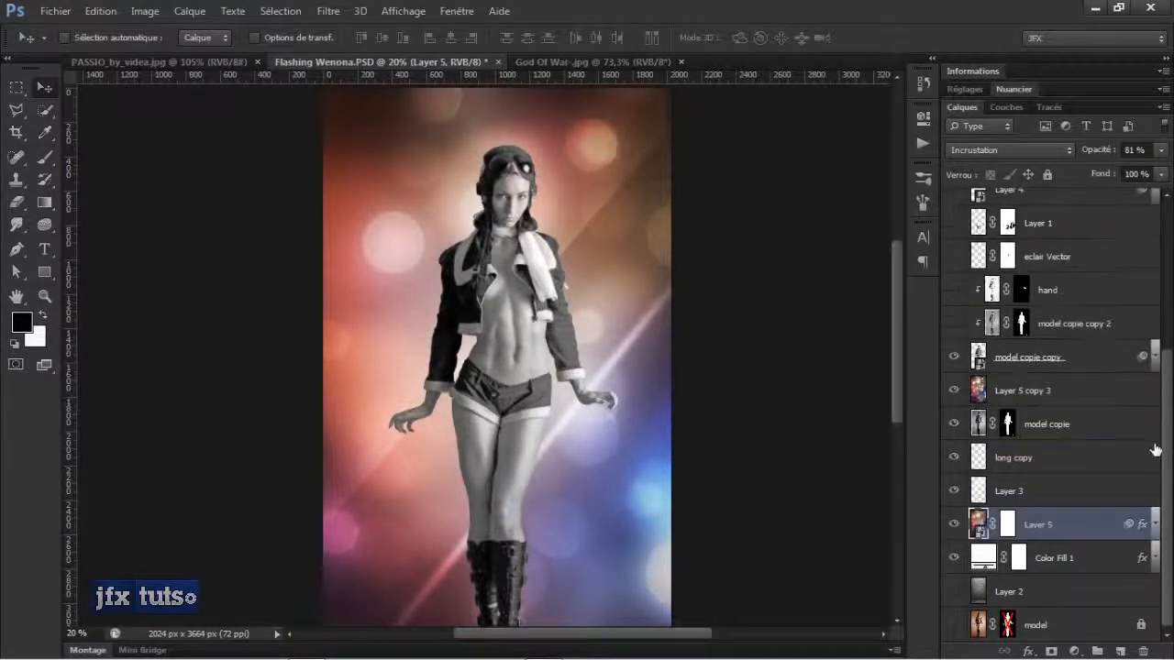
pyautogui.click(1154, 524)
pyautogui.click(1154, 528)
pyautogui.click(1154, 525)
pyautogui.scroll(-2, 1082, 524)
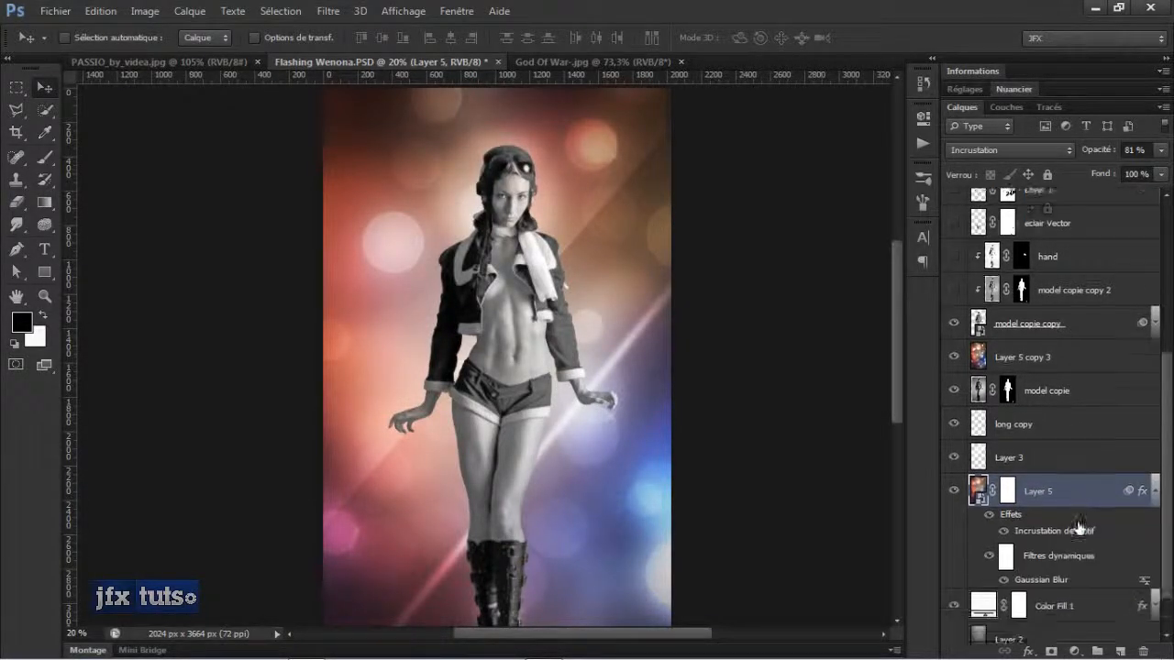
pyautogui.click(1156, 456)
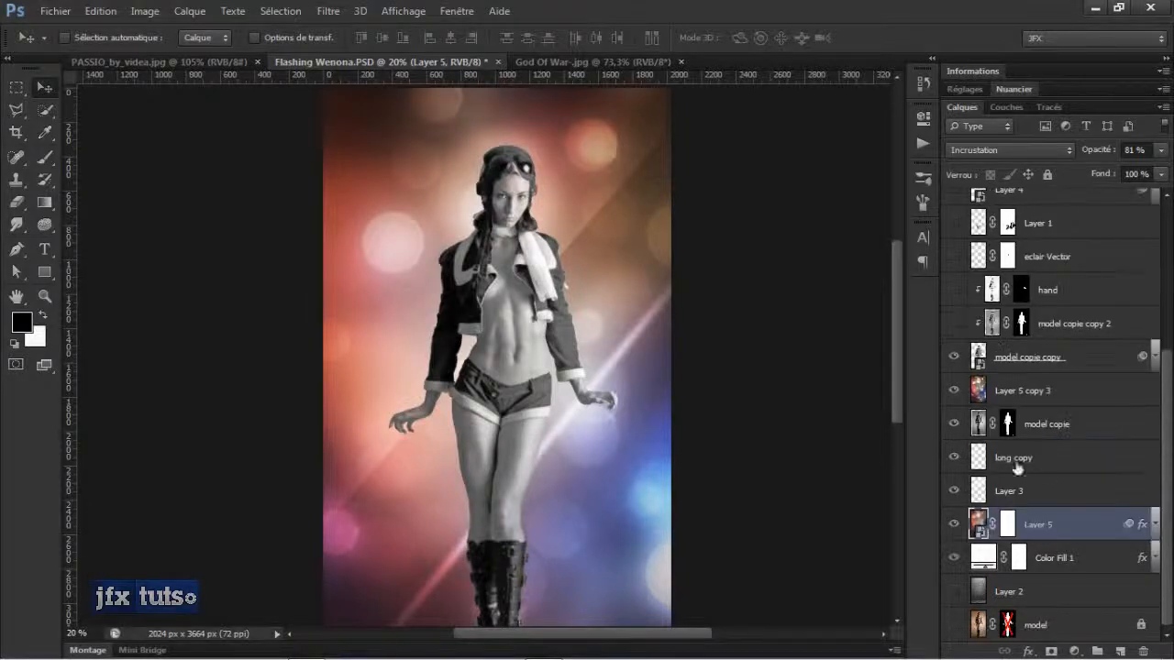
pyautogui.scroll(4, 990, 358)
pyautogui.scroll(1, 990, 358)
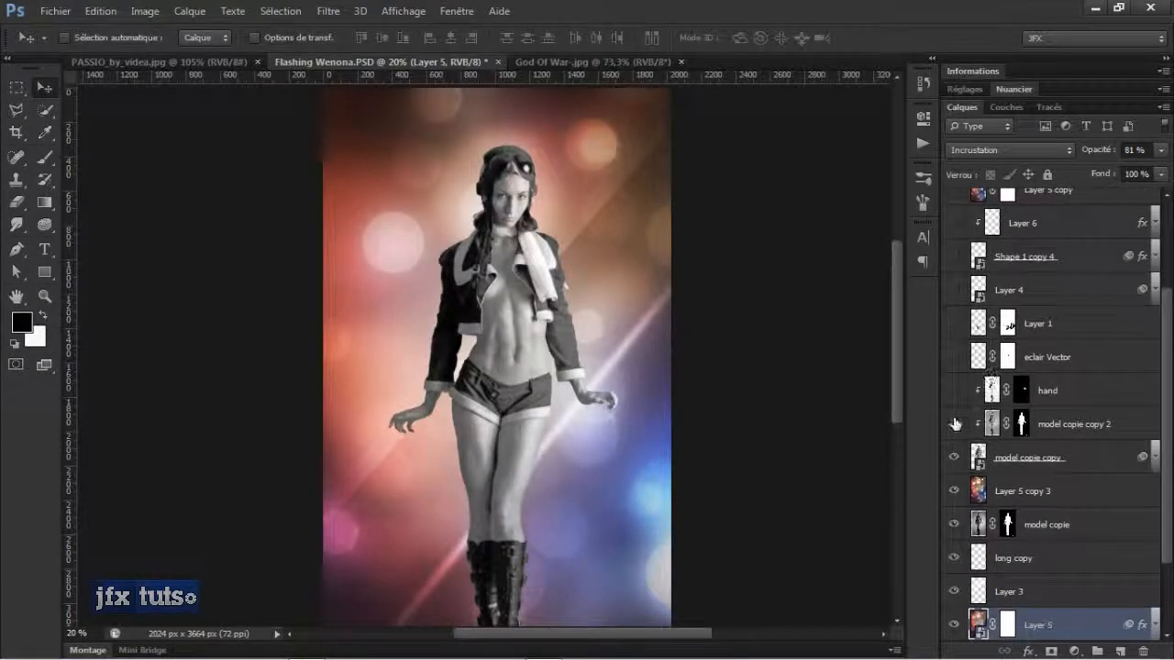
# Turn on visibility of the model copie copy 2 and hand layers, selecting each in turn.
pyautogui.click(953, 424)
pyautogui.click(1077, 428)
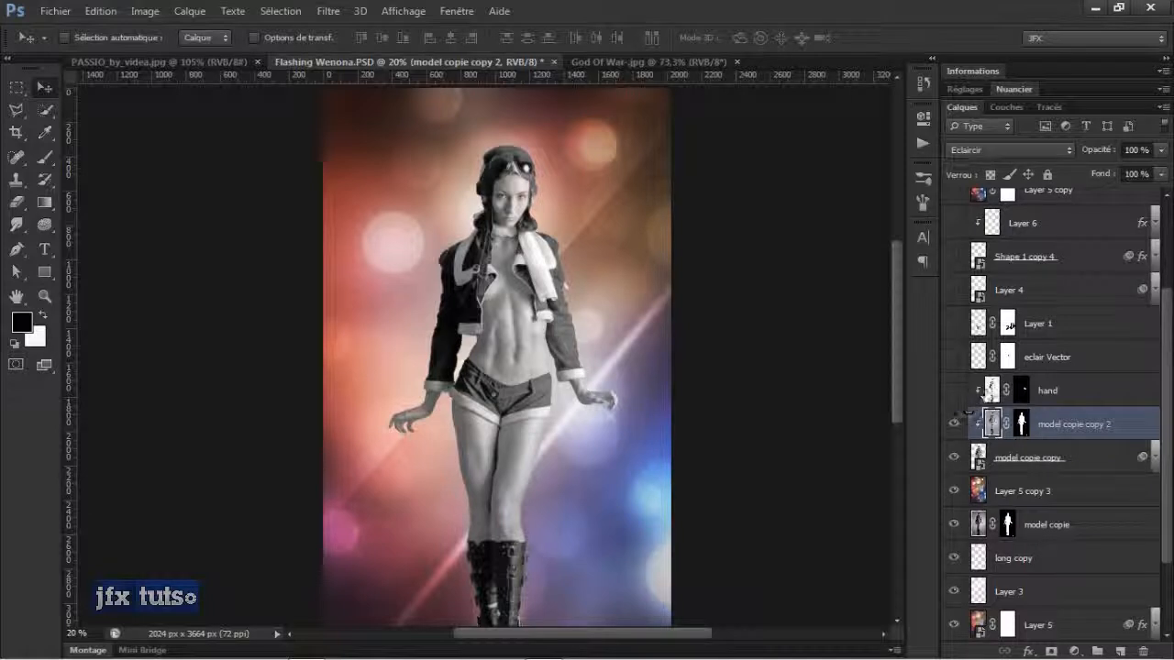
pyautogui.click(1078, 392)
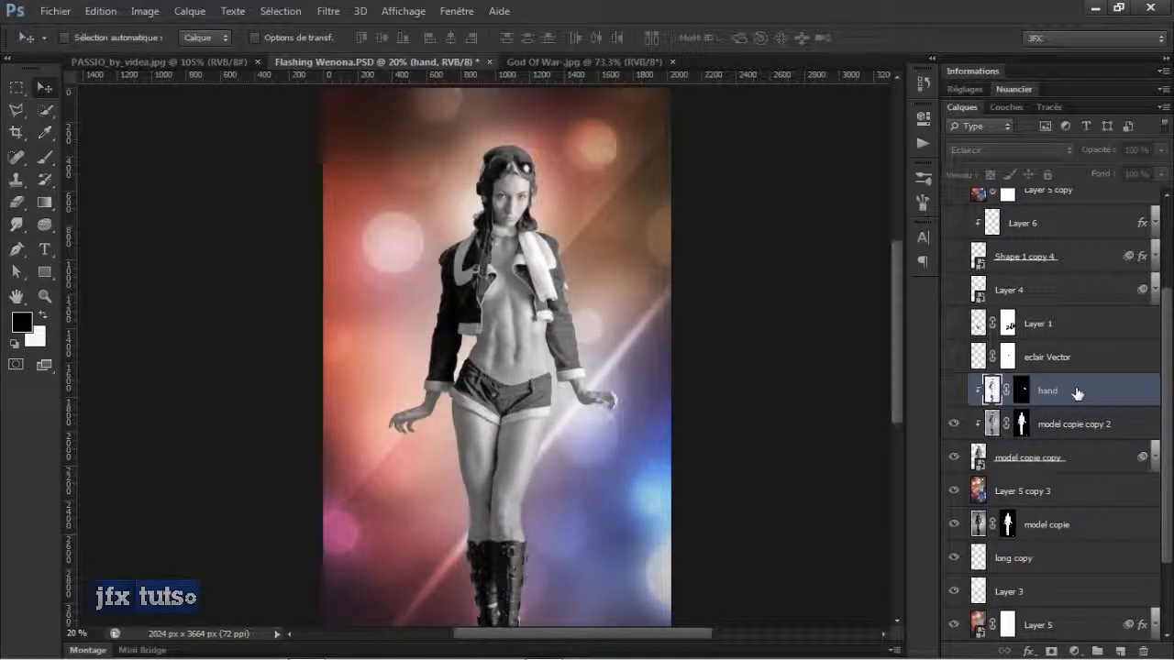
pyautogui.click(954, 391)
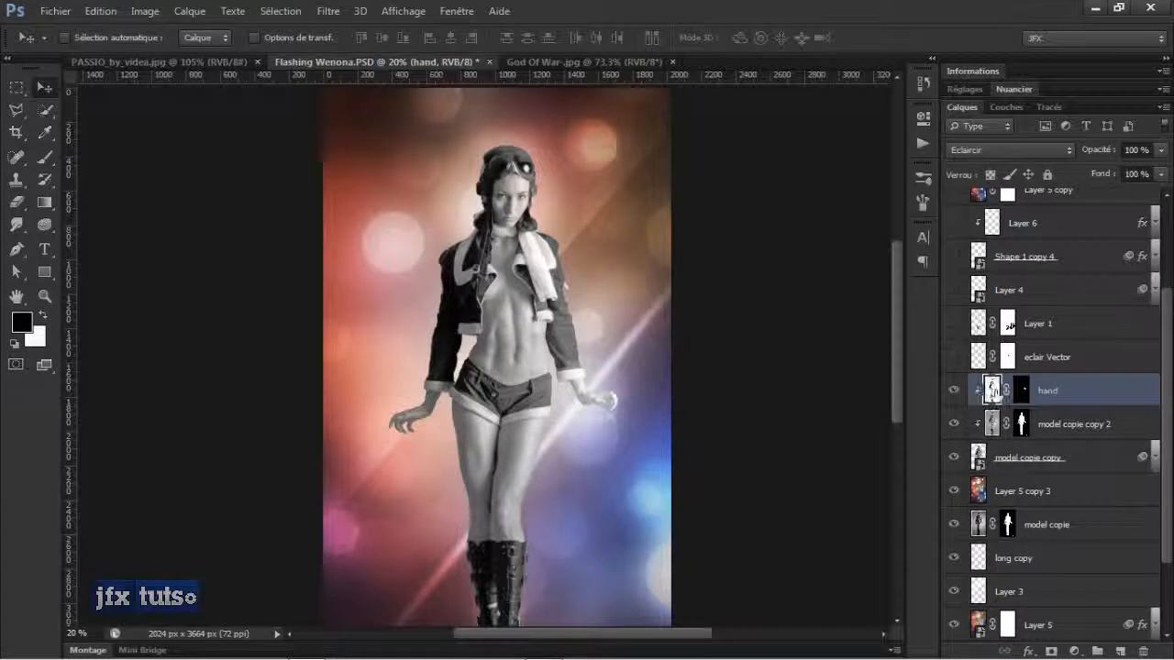
# Inspect the layer masks of the hand and model copie copy 2 layers at different zoom levels.
pyautogui.keyDown('shift'); pyautogui.click(1020, 393); pyautogui.keyUp('shift')
pyautogui.keyDown('shift'); pyautogui.click(1020, 393); pyautogui.keyUp('shift')
pyautogui.hotkey('ctrl', '-')
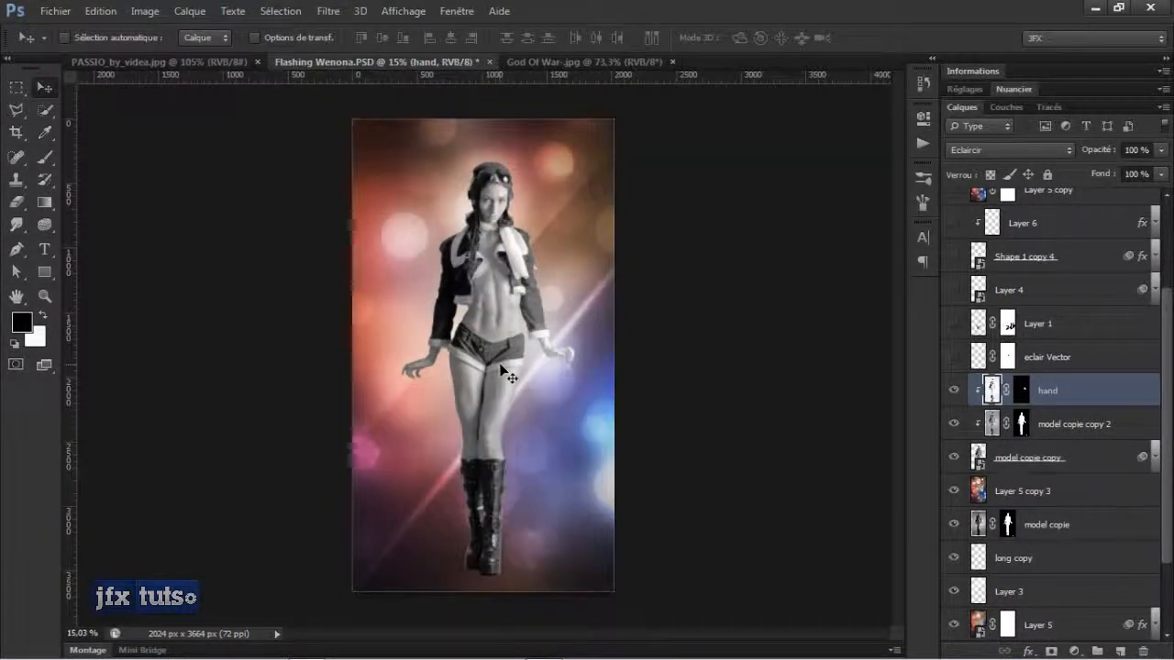
pyautogui.keyDown('shift'); pyautogui.click(1023, 426); pyautogui.keyUp('shift')
pyautogui.keyDown('shift'); pyautogui.click(1023, 428); pyautogui.keyUp('shift')
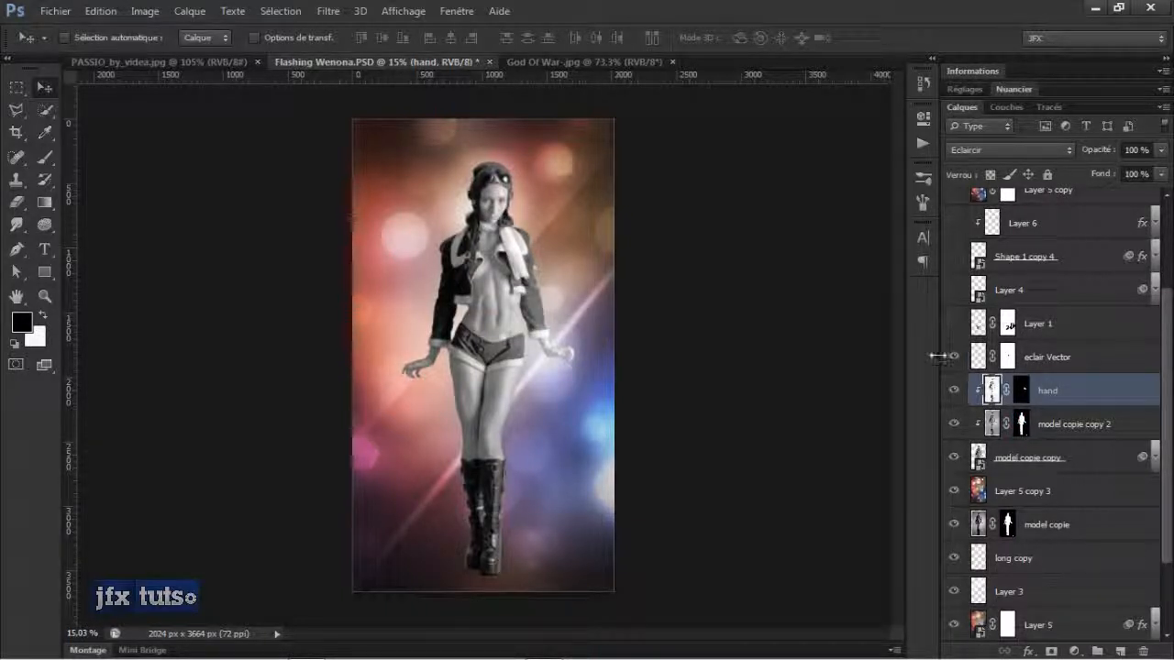
pyautogui.scroll(5, 474, 351)
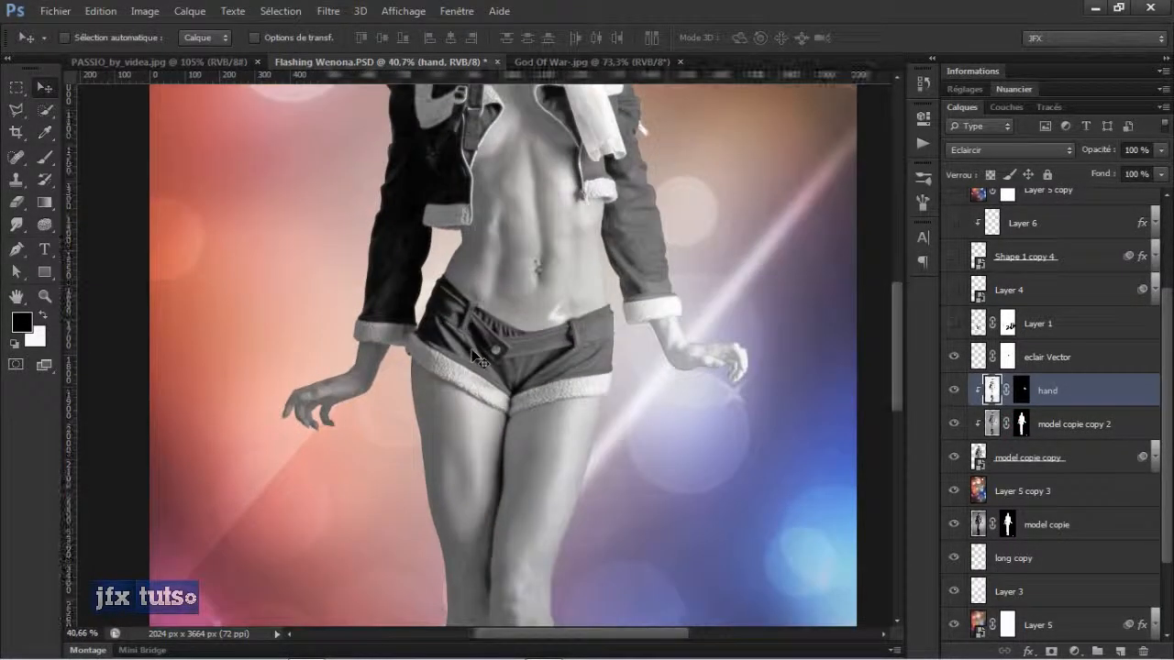
# Show the eclair Vector and Layer 1 layers, toggling Layer 1's mask off and back on to compare.
pyautogui.click(951, 360)
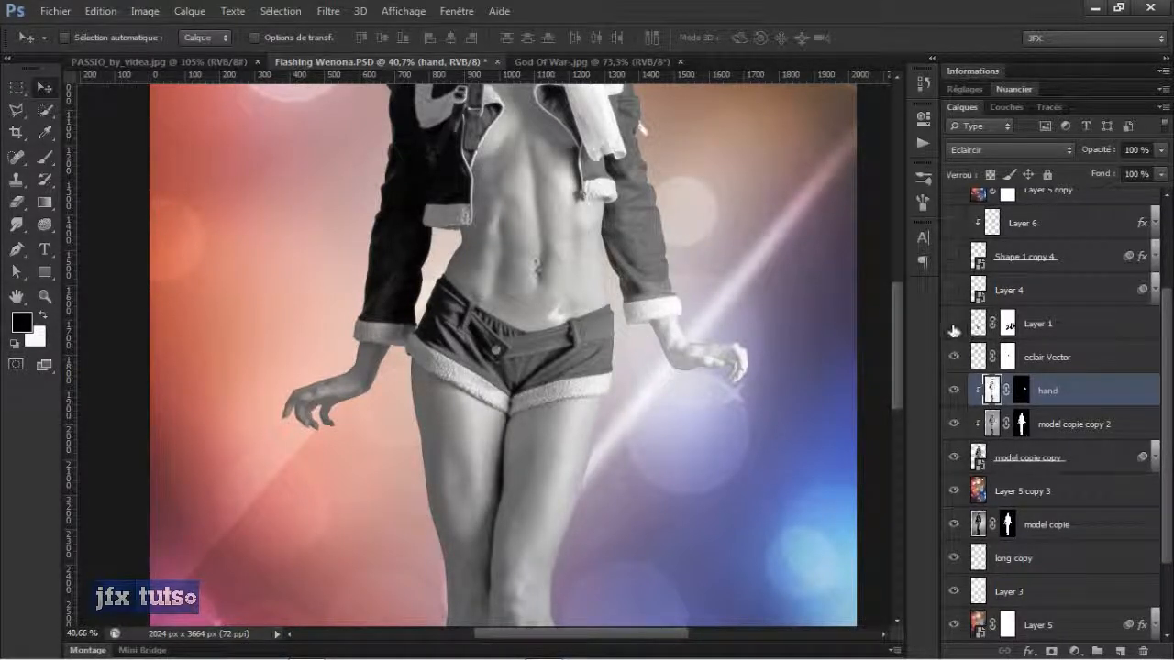
pyautogui.click(952, 325)
pyautogui.scroll(-2, 710, 385)
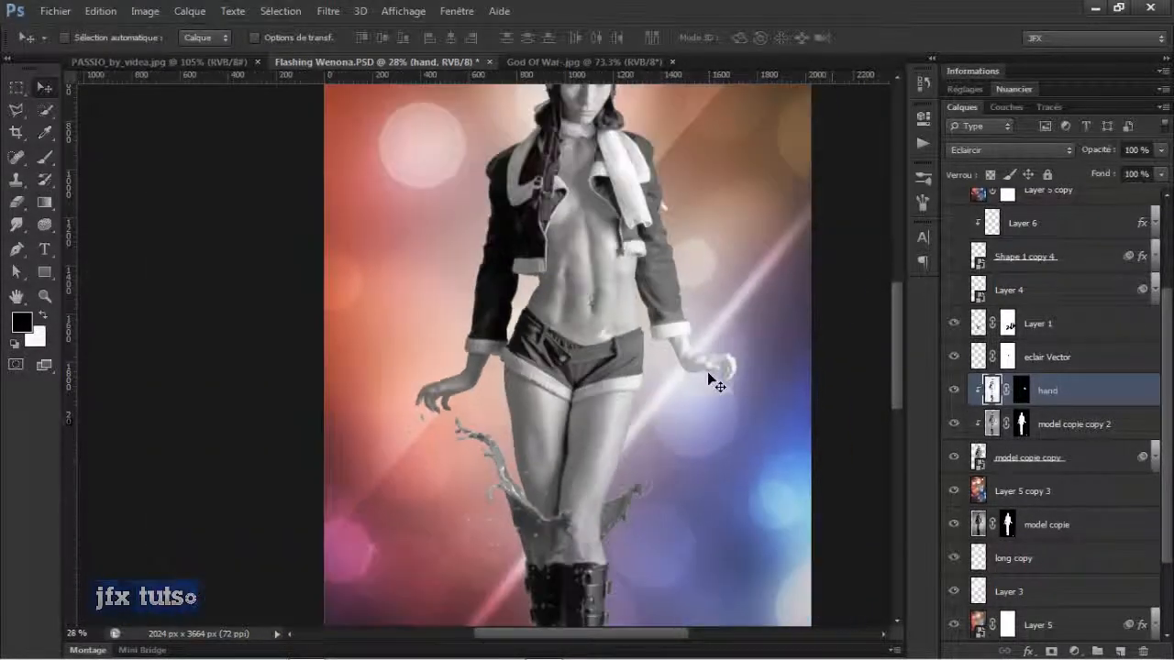
pyautogui.click(952, 325)
pyautogui.click(952, 324)
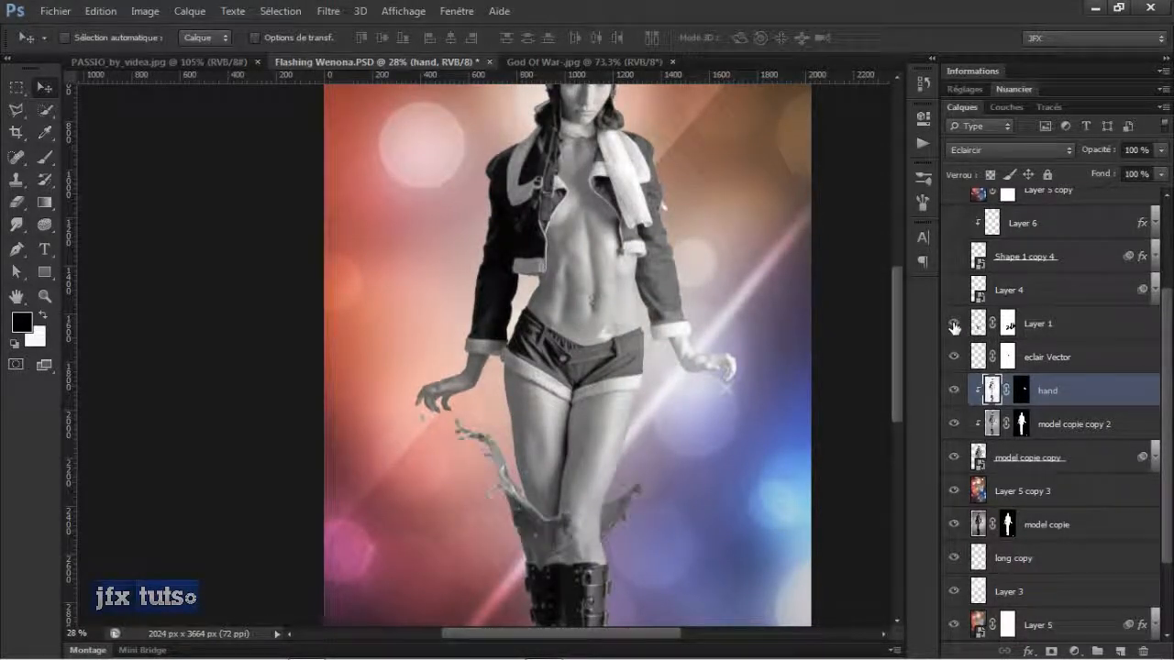
pyautogui.keyDown('shift'); pyautogui.click(1008, 325); pyautogui.keyUp('shift')
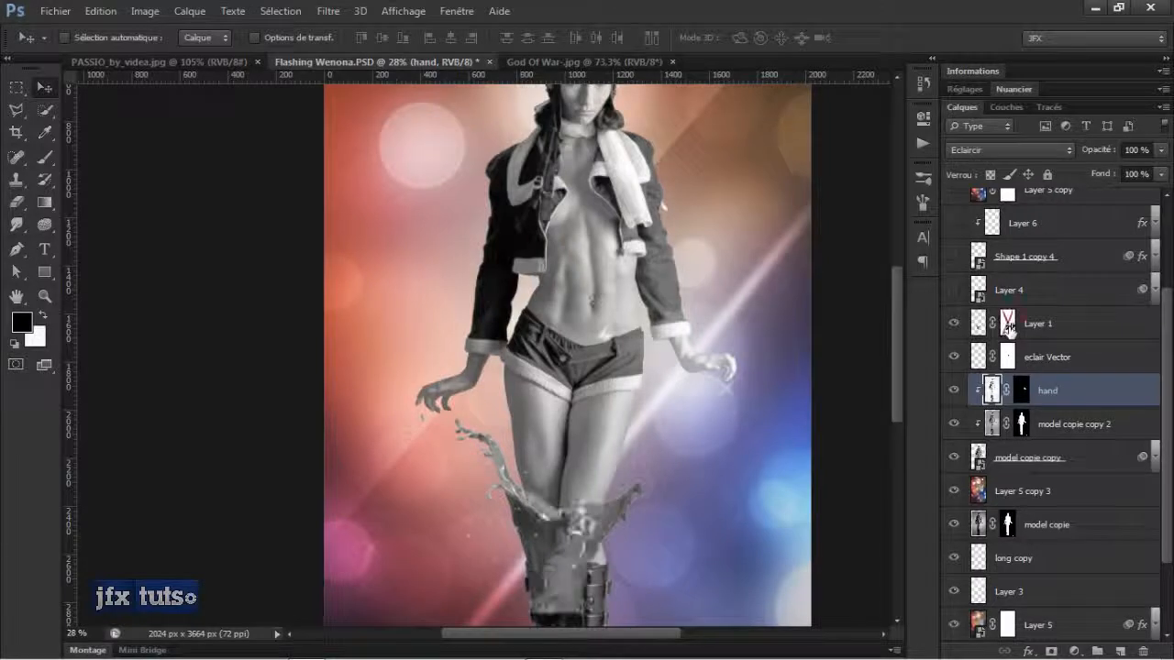
pyautogui.keyDown('shift'); pyautogui.click(1007, 324); pyautogui.keyUp('shift')
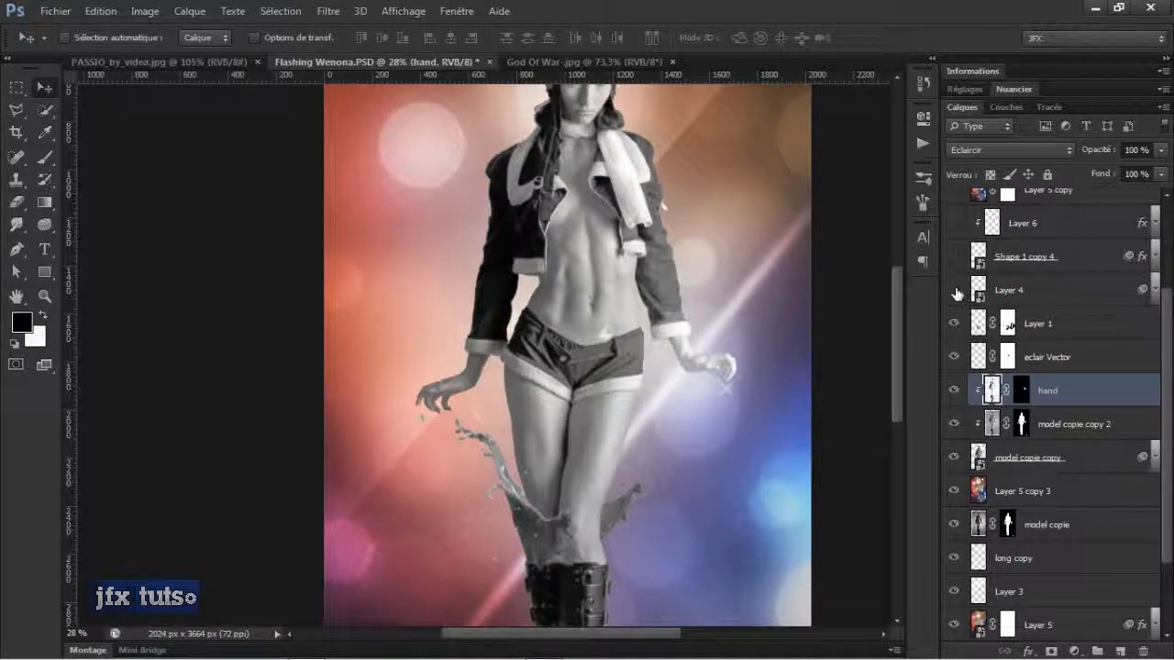
# Show Shape 1 copy 4 and open its smart object contents to inspect, then close that document.
pyautogui.scroll(-2, 865, 306)
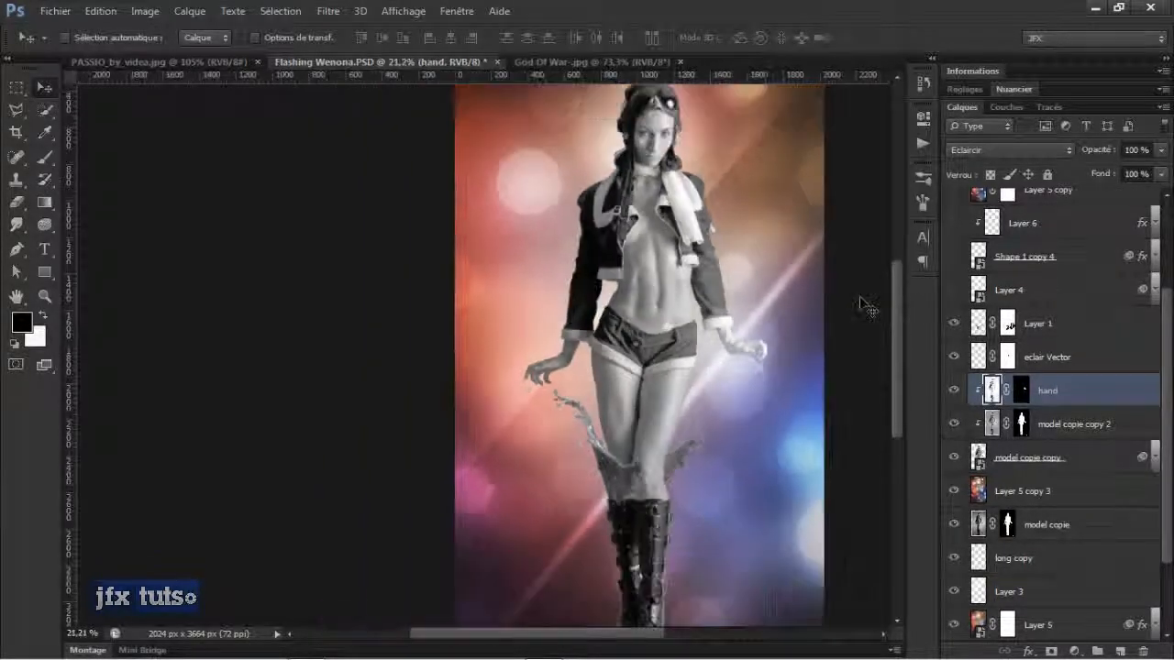
pyautogui.click(954, 257)
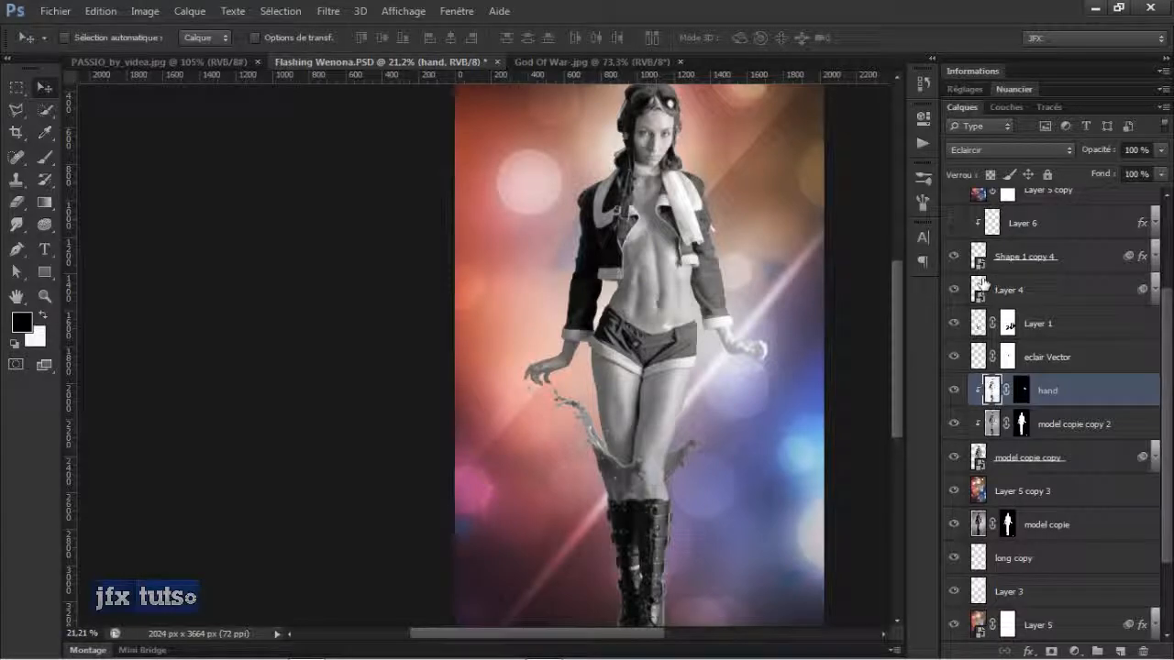
pyautogui.doubleClick(979, 262)
pyautogui.click(628, 307)
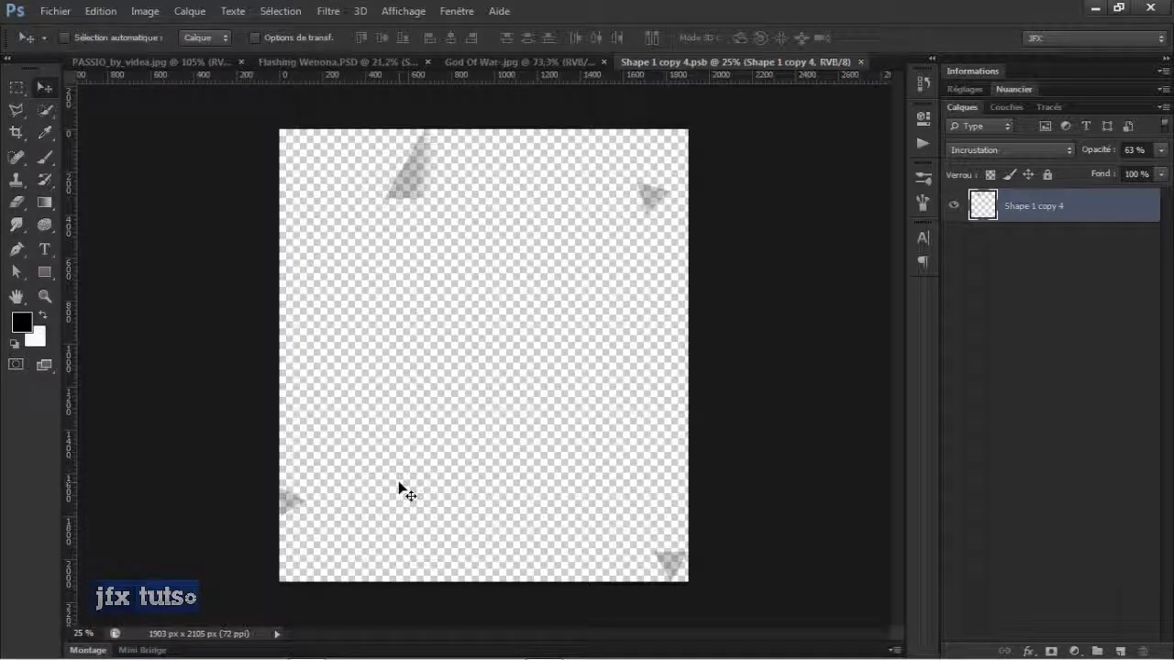
pyautogui.hotkey('ctrl', 'w')
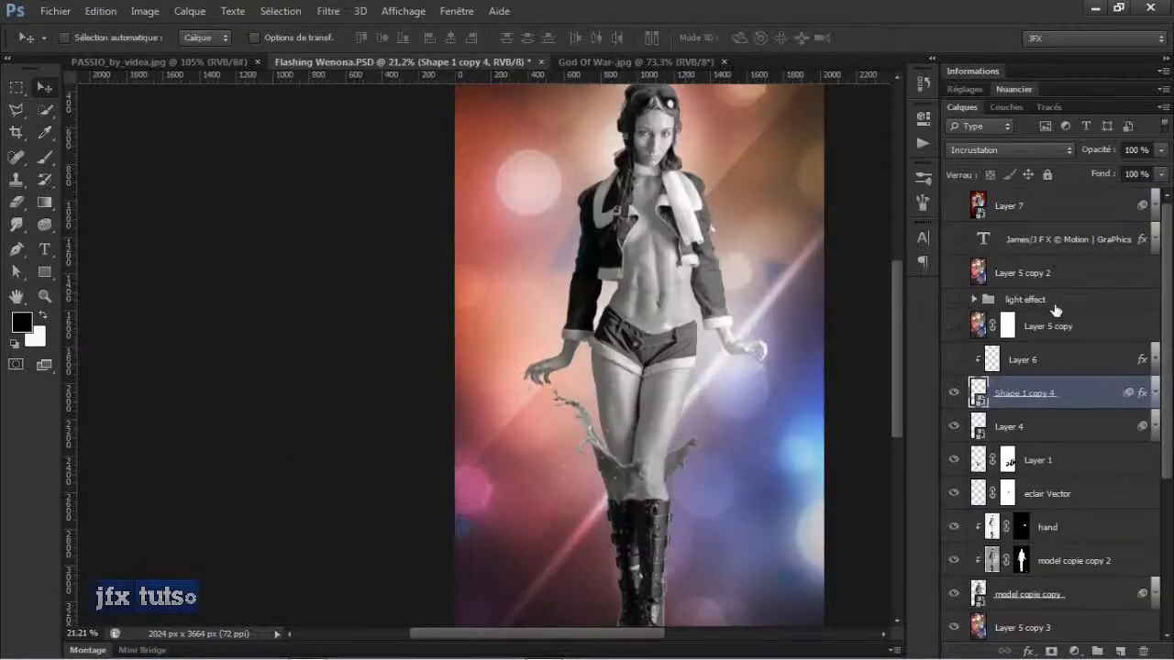
# Show Layer 6 and the light effect group, expanding it to inspect smalll copy, smalll and long, then collapse it.
pyautogui.click(953, 363)
pyautogui.click(953, 300)
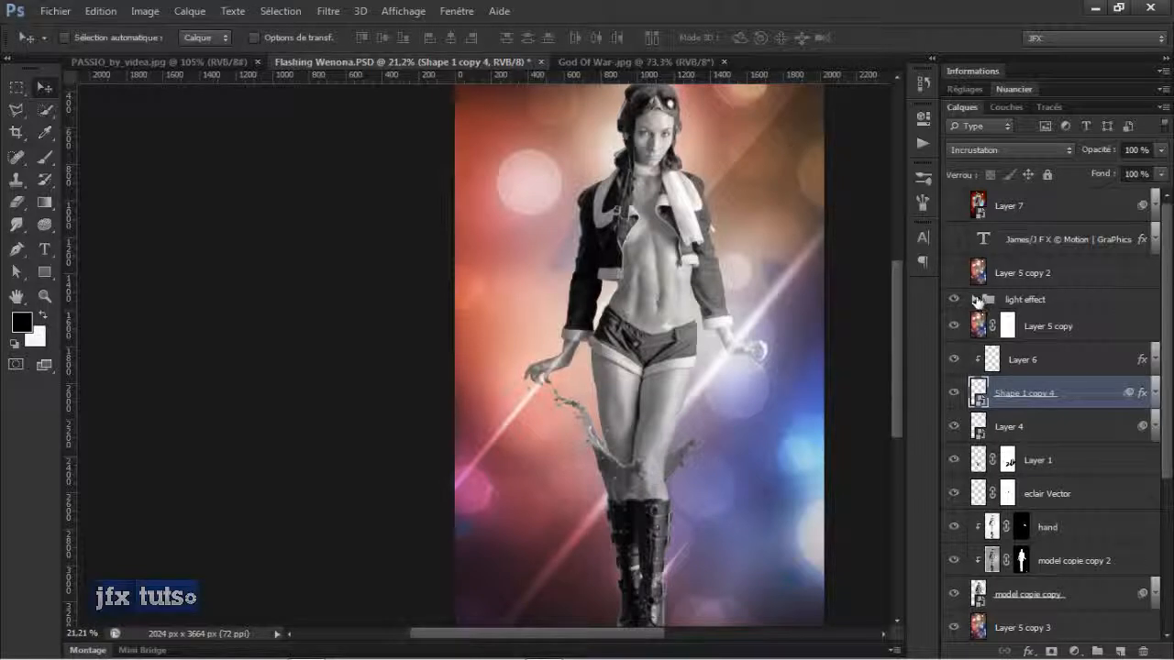
pyautogui.click(975, 300)
pyautogui.click(1034, 305)
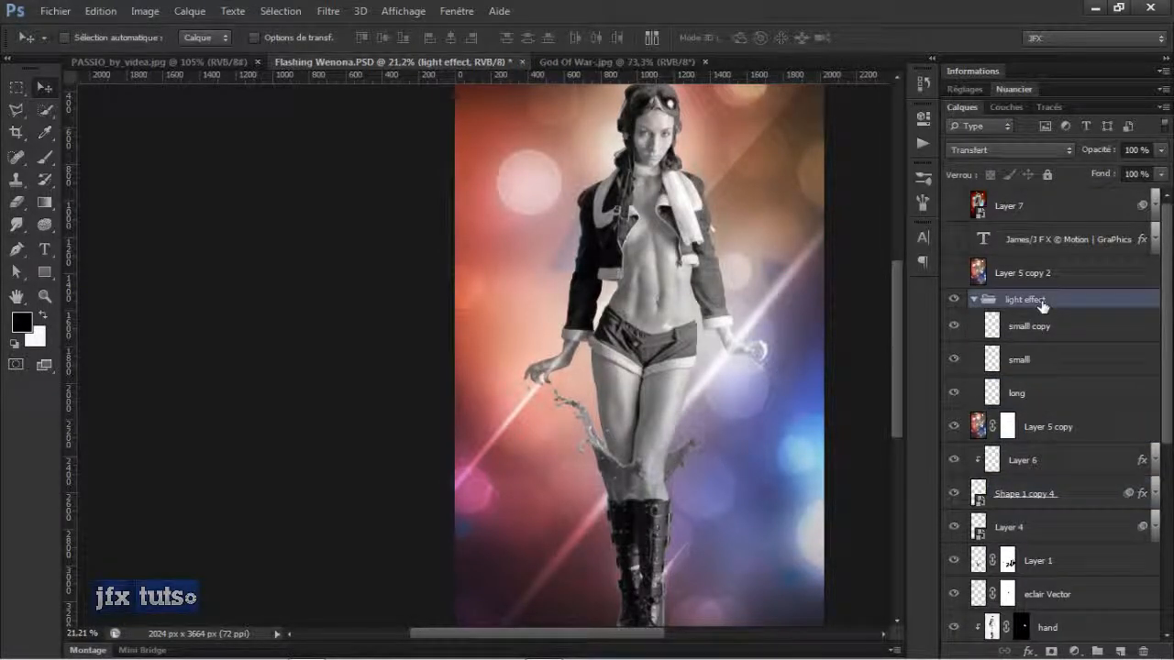
pyautogui.click(1037, 327)
pyautogui.click(1020, 359)
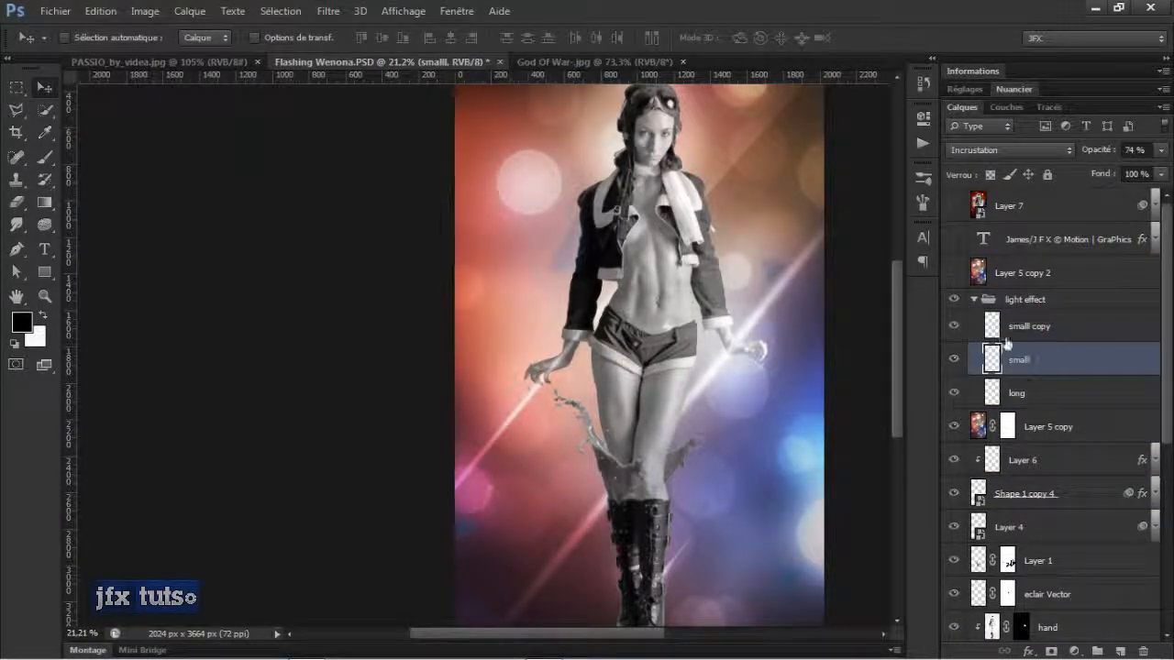
pyautogui.click(974, 300)
# Show Layer 5 copy 2, the signature text layer and Layer 7, then select Layer 7.
pyautogui.click(953, 272)
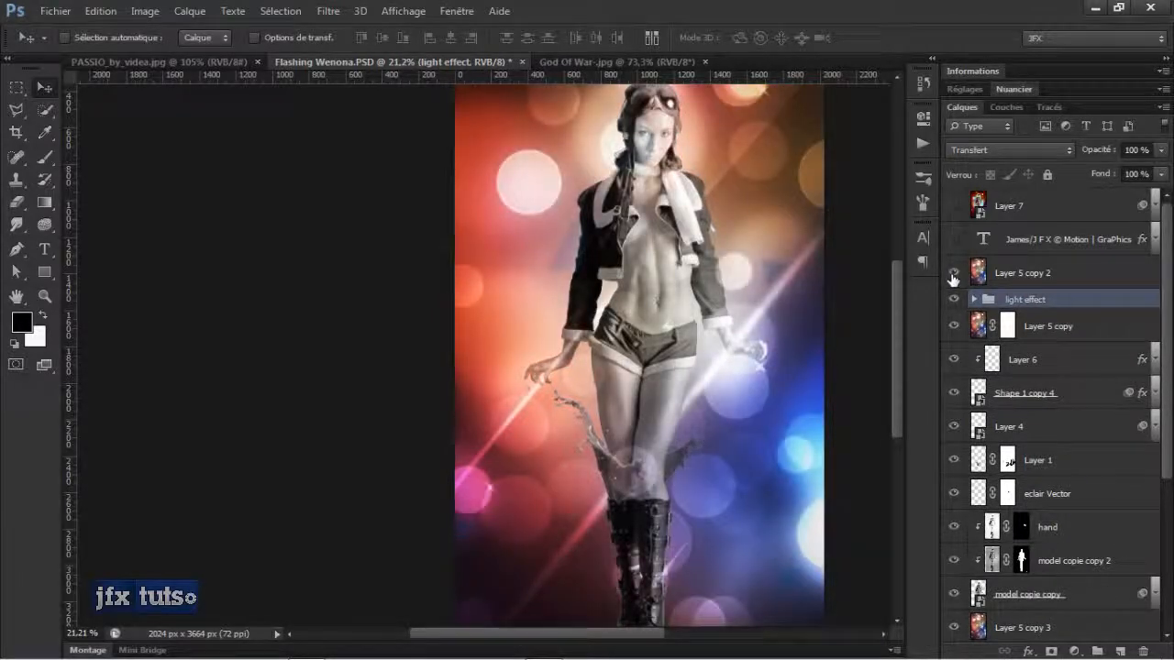
pyautogui.click(954, 241)
pyautogui.click(954, 207)
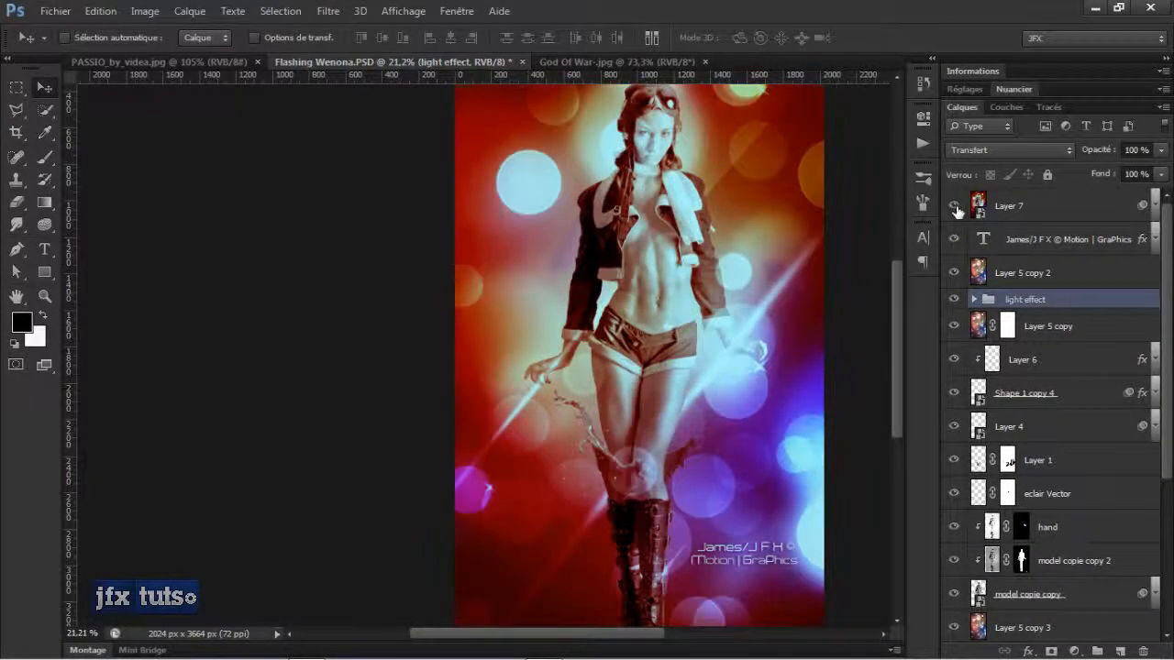
pyautogui.click(1036, 201)
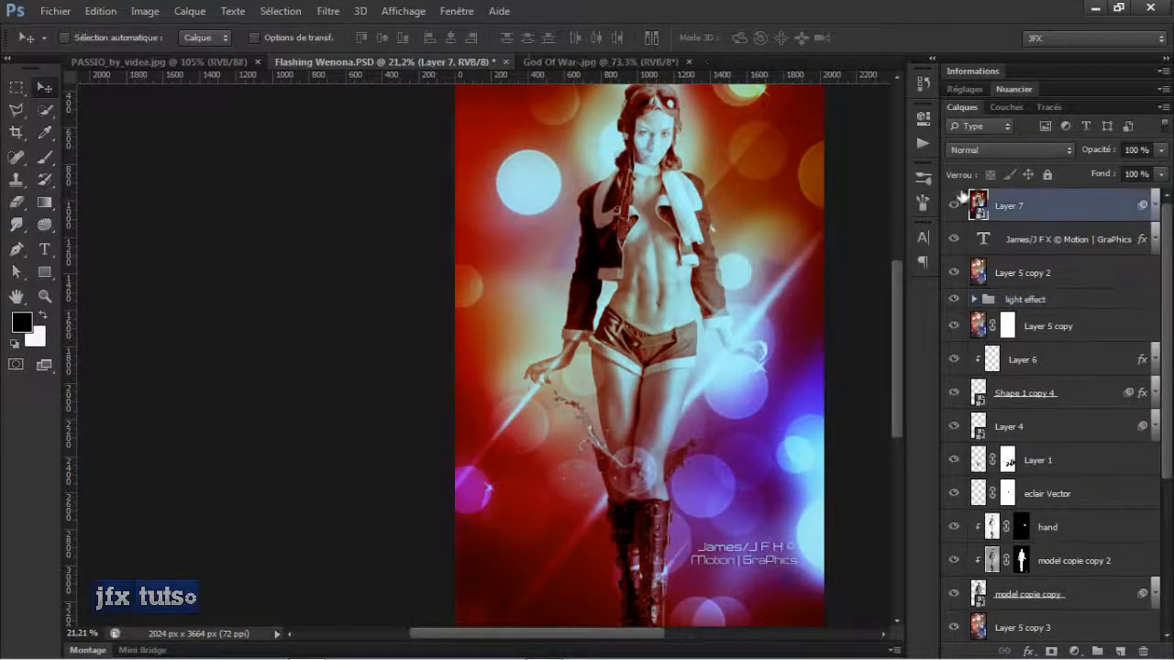